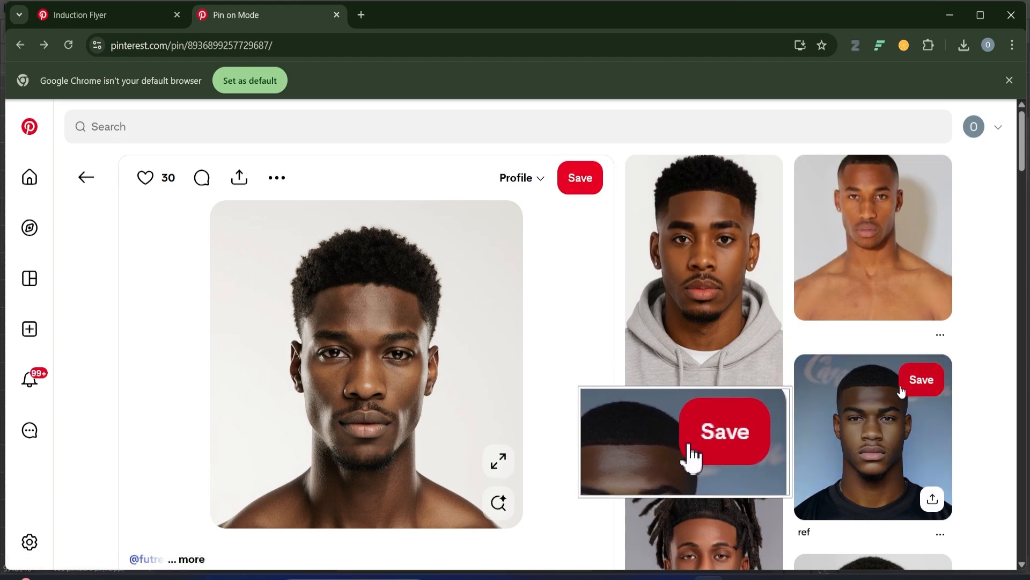
Browse the related pins for a front-facing male portrait to use as the reference photo
scroll(616, 431, down, 5)
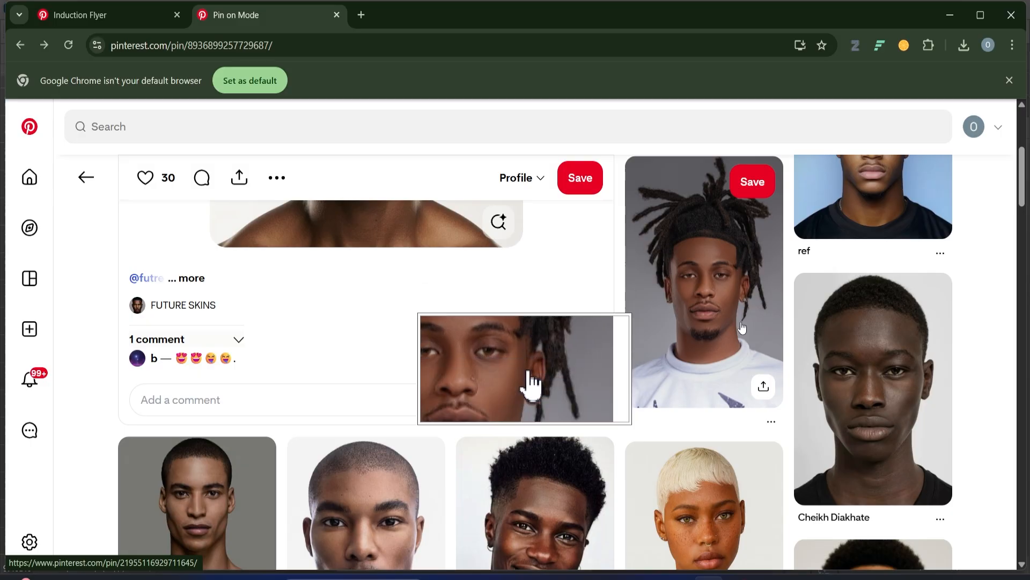
scroll(726, 366, down, 6)
scroll(726, 370, down, 7)
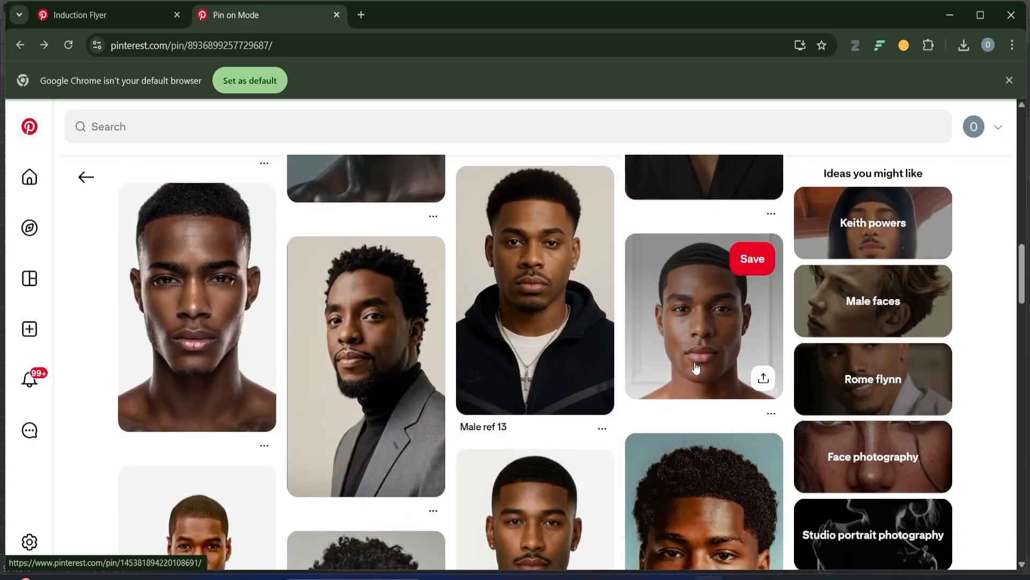
scroll(695, 367, down, 4)
scroll(633, 389, down, 3)
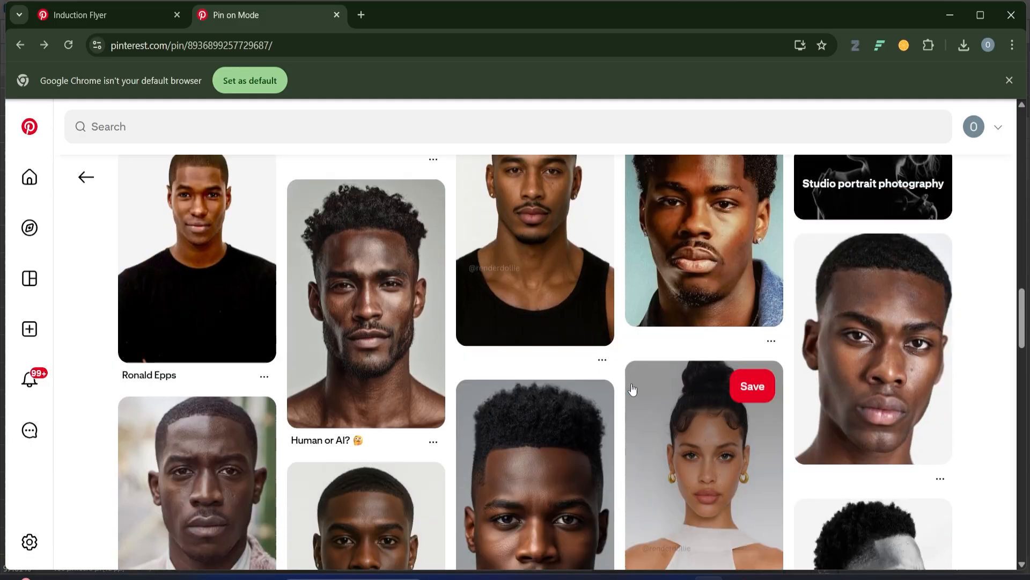
scroll(633, 388, down, 4)
scroll(562, 384, down, 8)
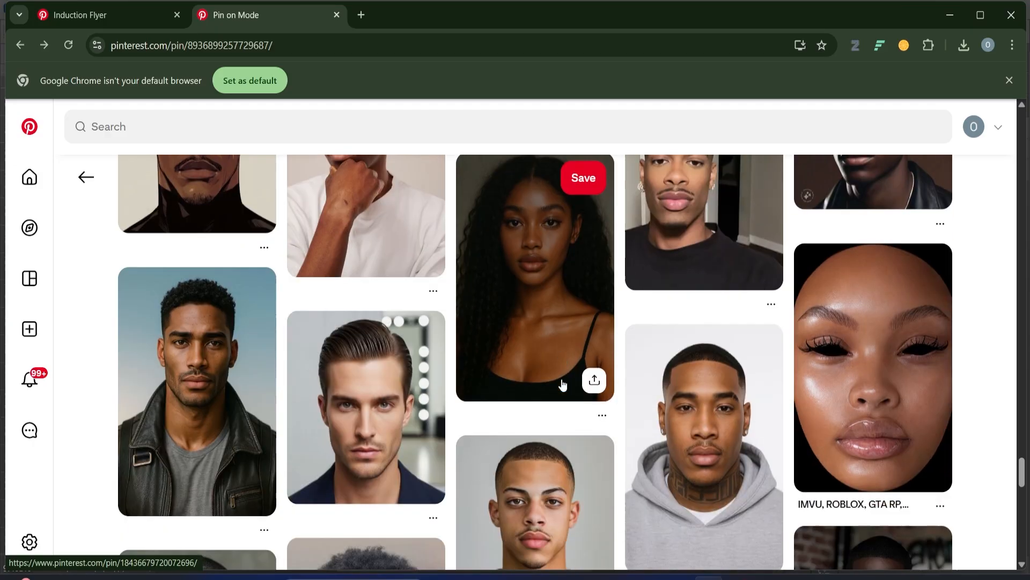
scroll(562, 384, down, 2)
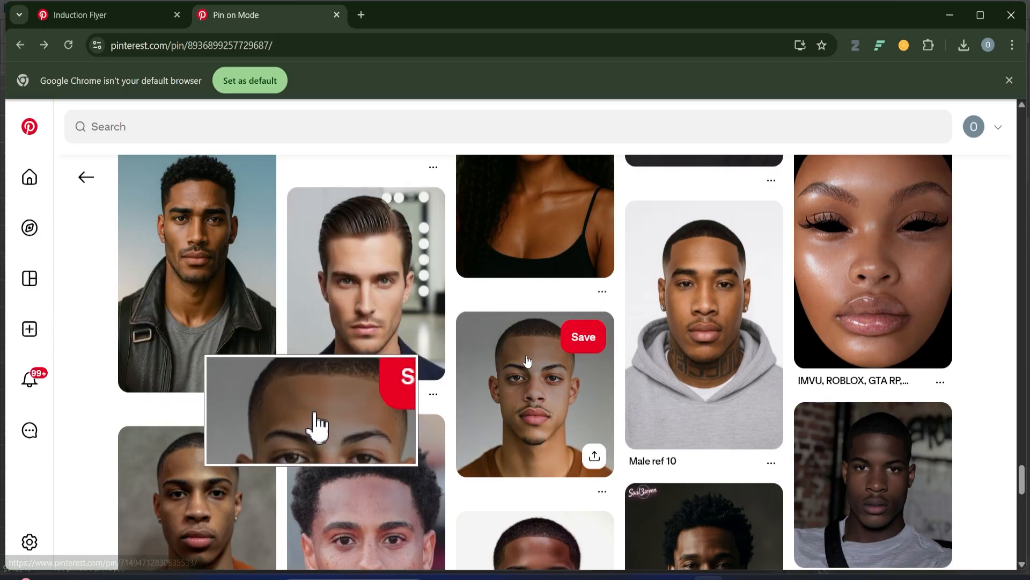
scroll(520, 368, down, 4)
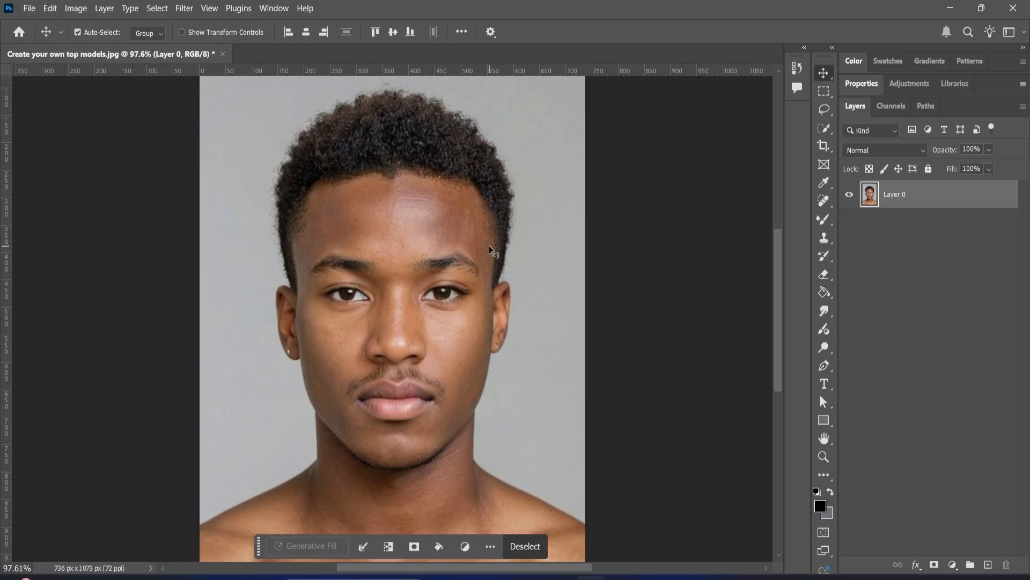
Hide the rulers and show them again around the portrait
click(209, 8)
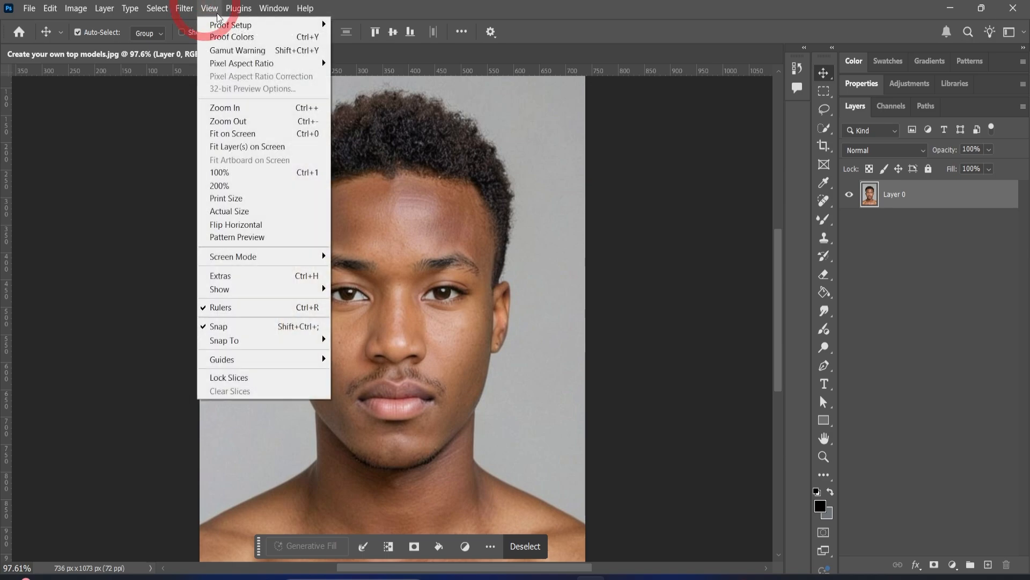
click(245, 310)
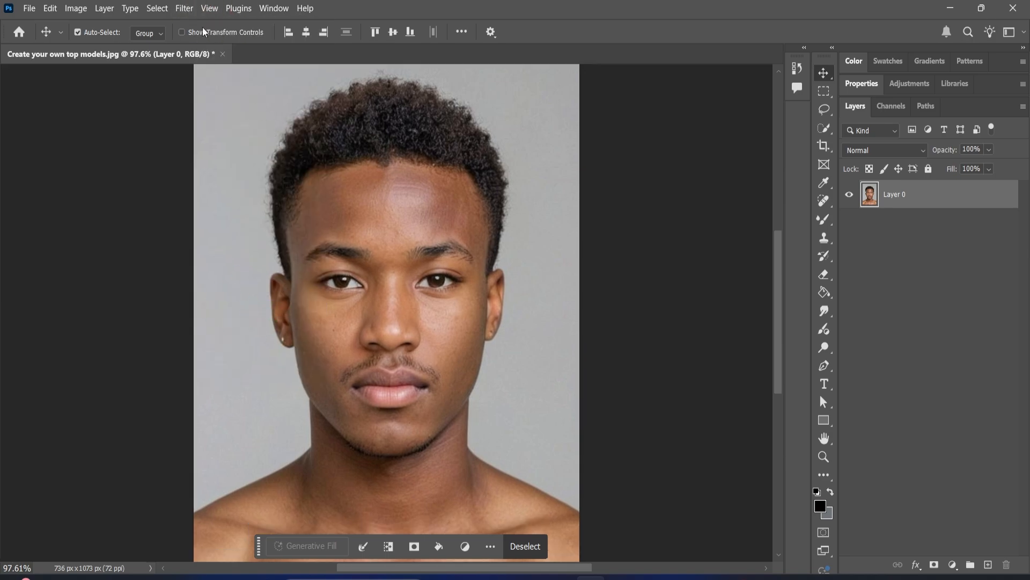
click(209, 9)
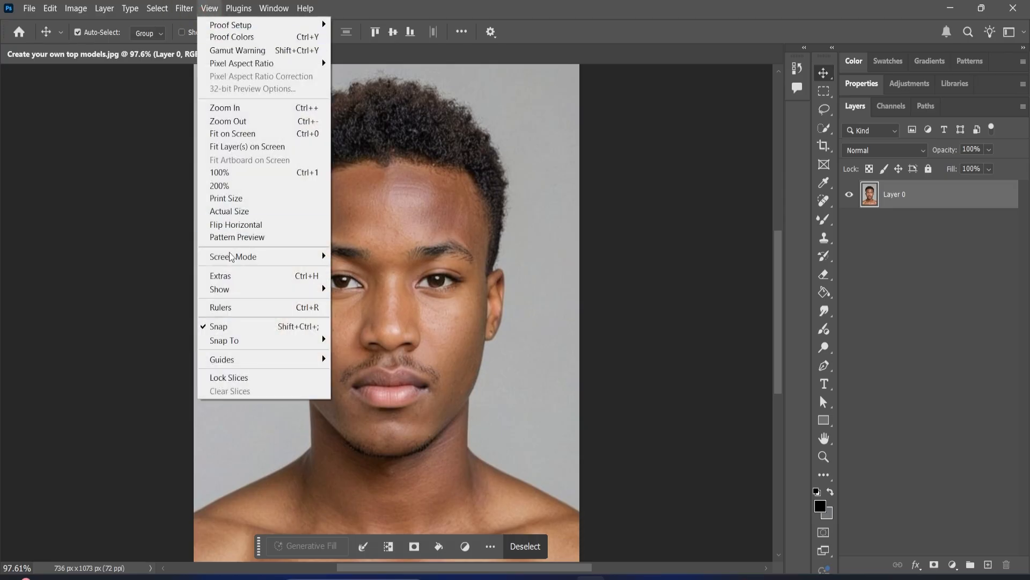
click(230, 307)
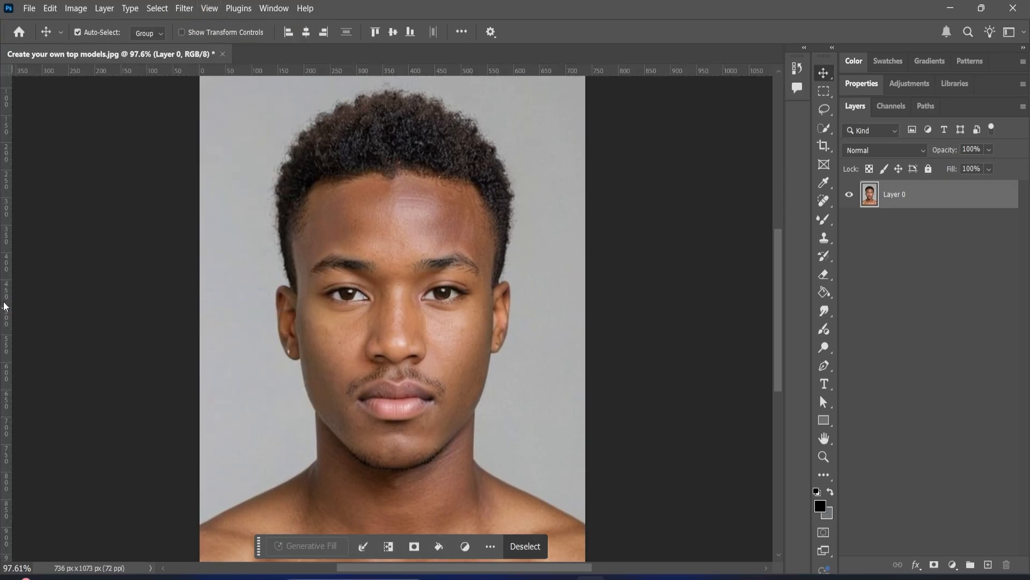
Place vertical guides at about 200 px and 540 px along the forehead's sides and a horizontal guide across the upper forehead
drag(4, 305, 304, 344)
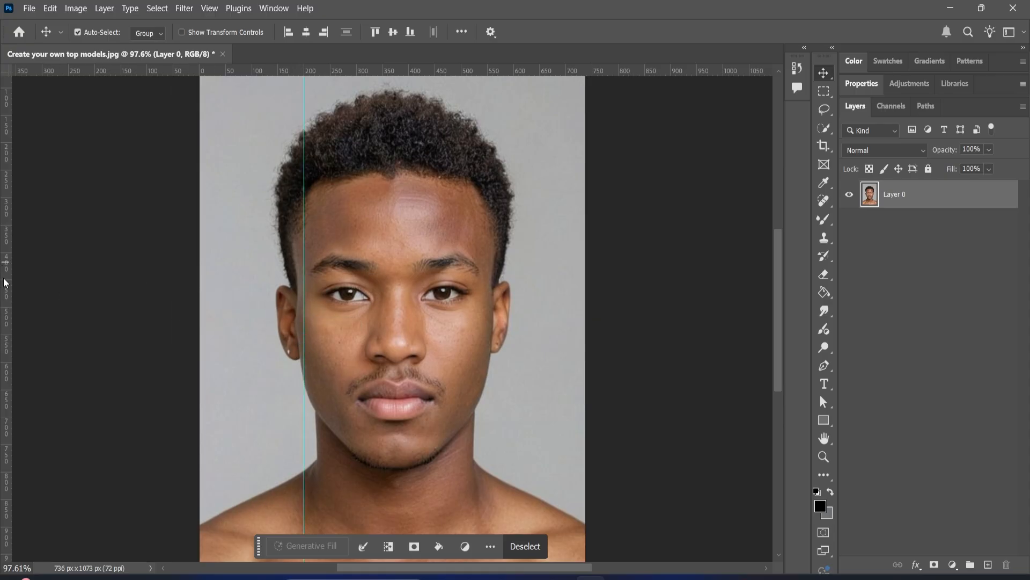
drag(5, 283, 482, 316)
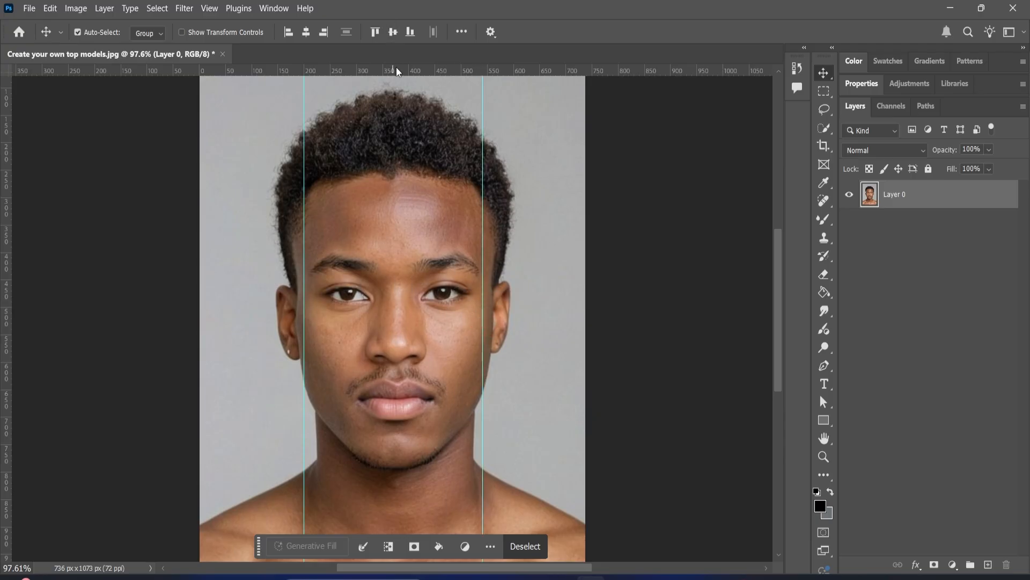
drag(397, 72, 401, 192)
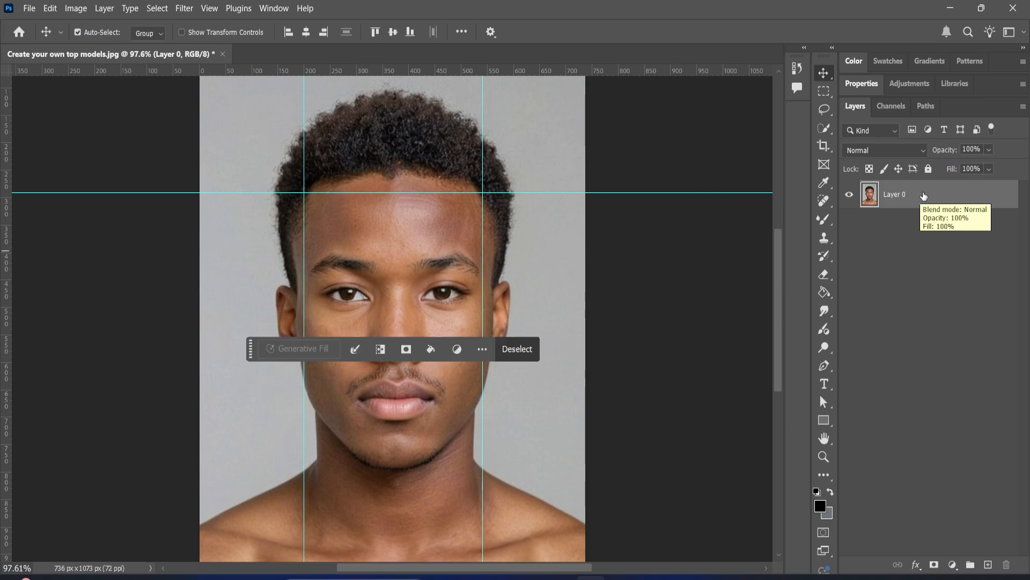
Duplicate the portrait layer and hide the original Layer 0
drag(923, 197, 987, 565)
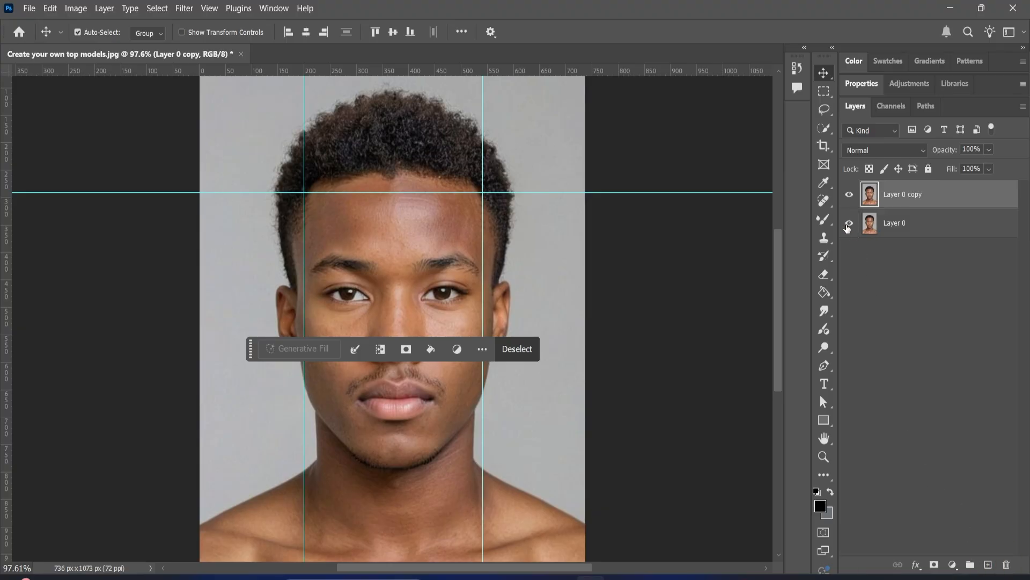
click(849, 224)
With the Pen tool in Path mode, trace from the left ear's top along the temple hairline up to the left guide intersection
click(823, 367)
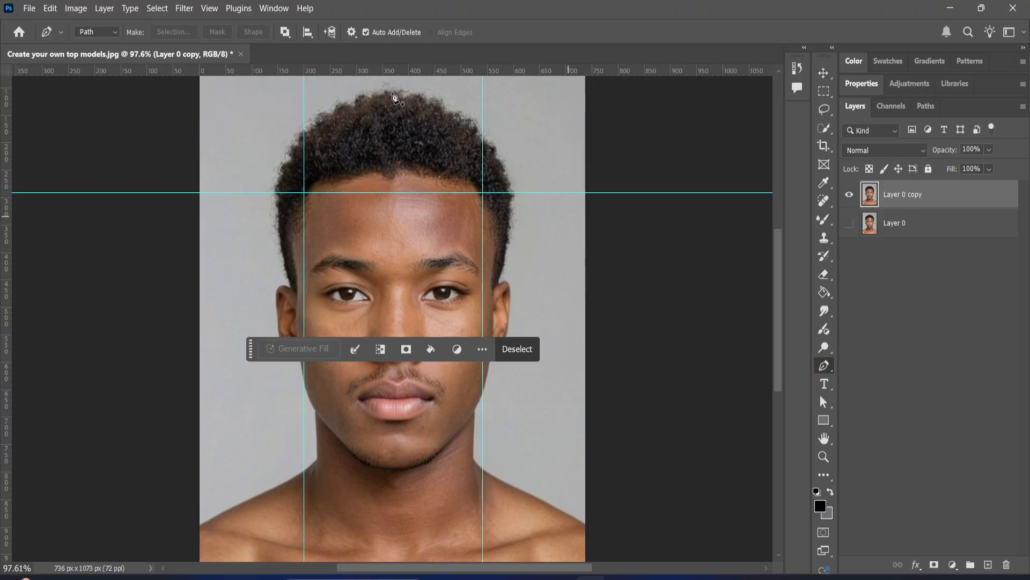
click(95, 34)
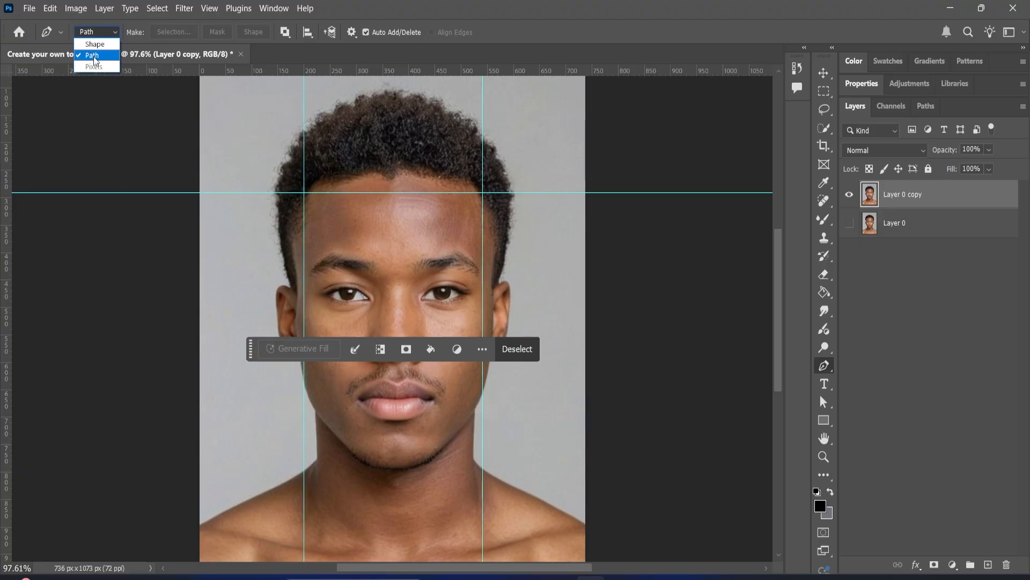
click(94, 56)
click(96, 33)
click(91, 56)
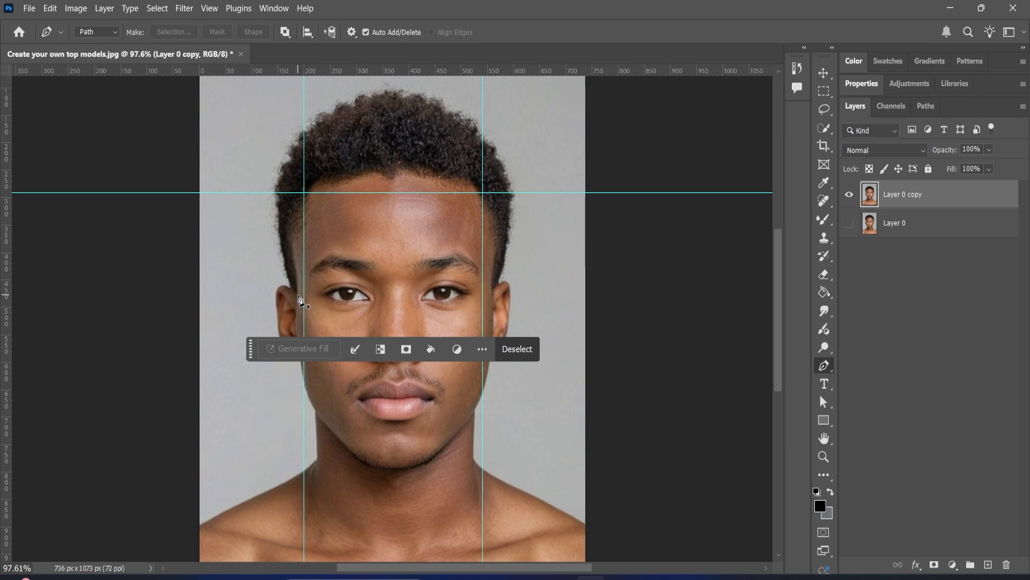
click(298, 295)
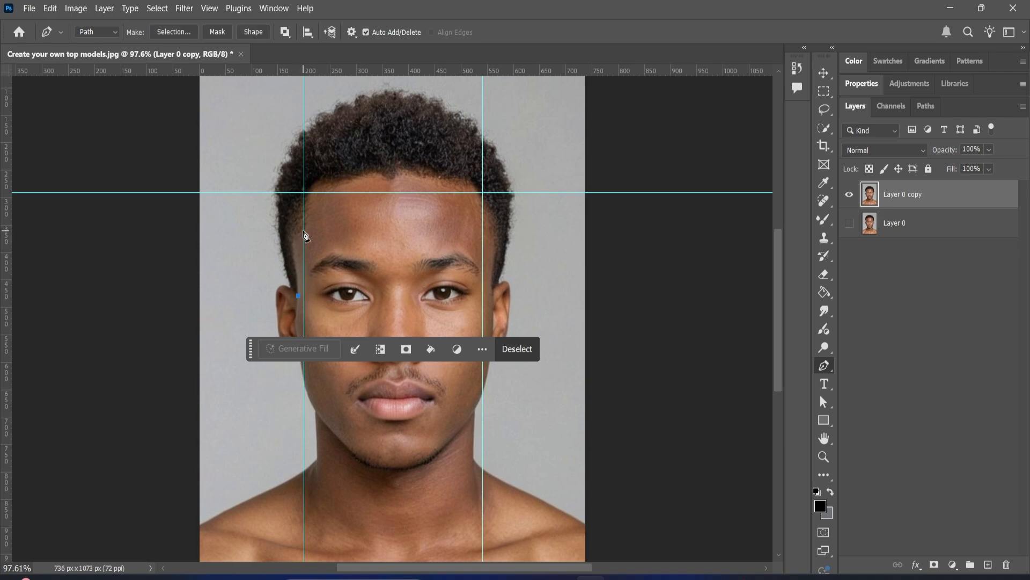
drag(306, 228, 328, 224)
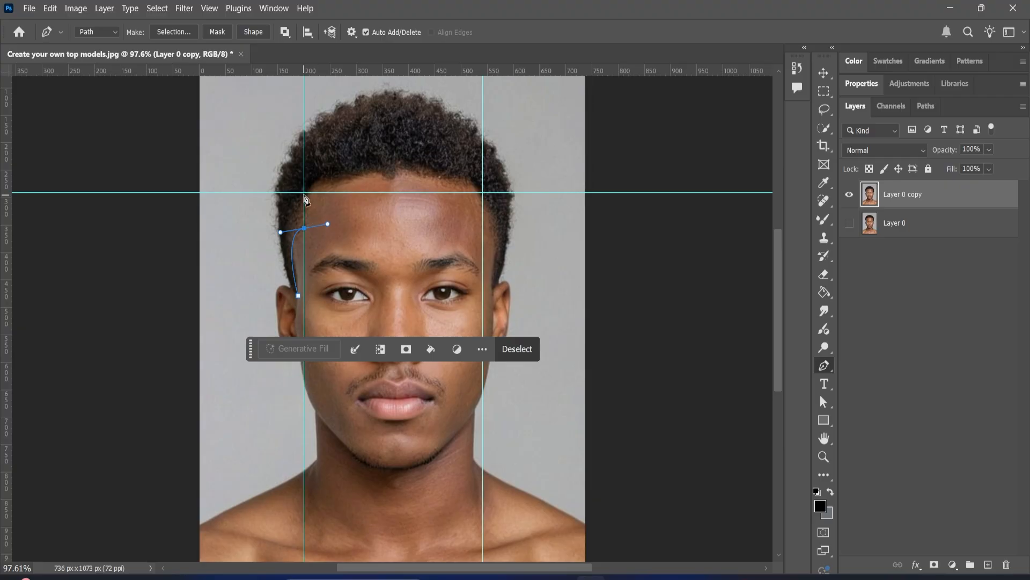
key(alt)
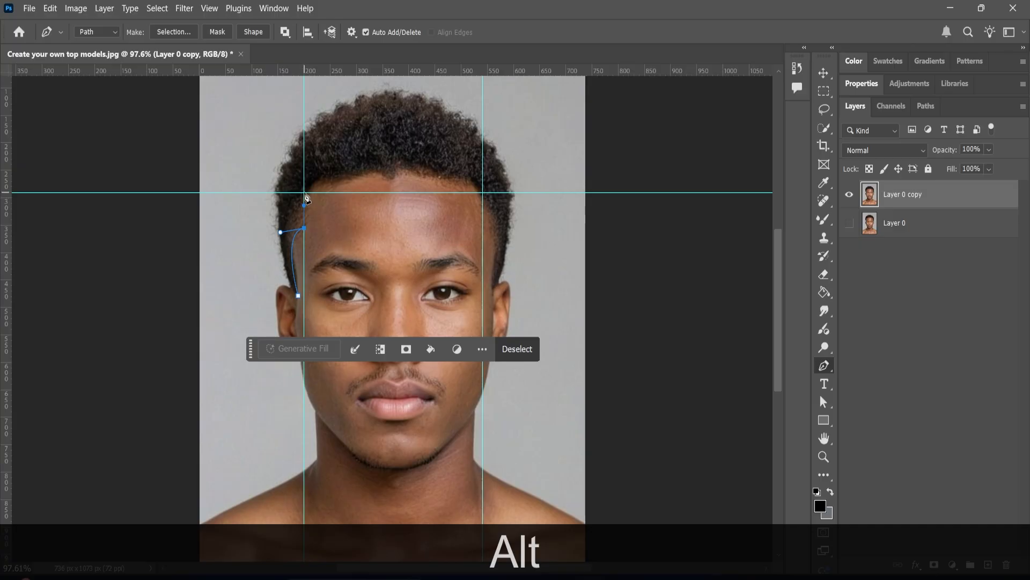
click(304, 193)
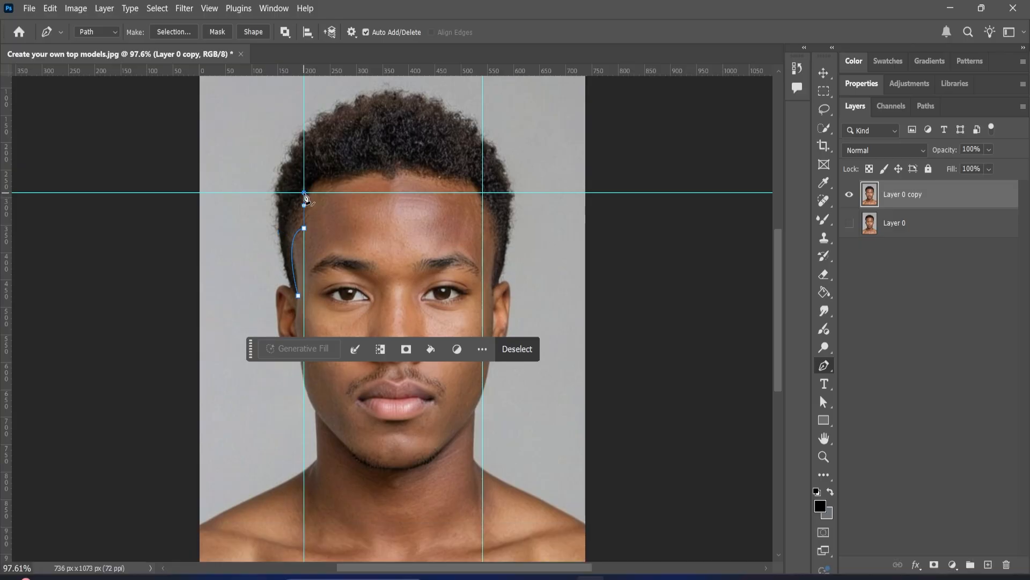
scroll(304, 199, up, 6)
click(304, 205)
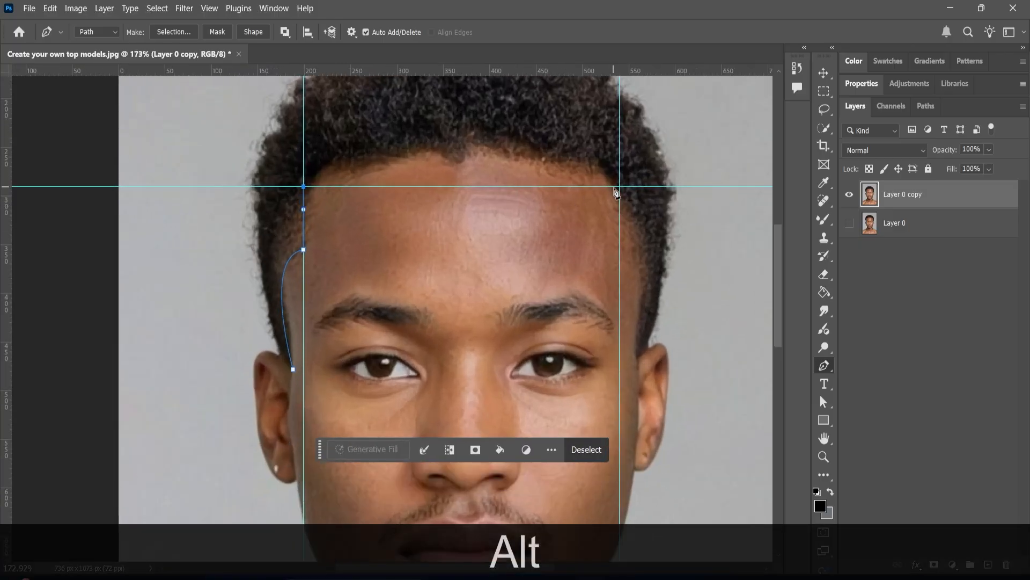
Curve the path along the front hairline to the right guide intersection and turn its outgoing handle straight down
drag(620, 187, 673, 277)
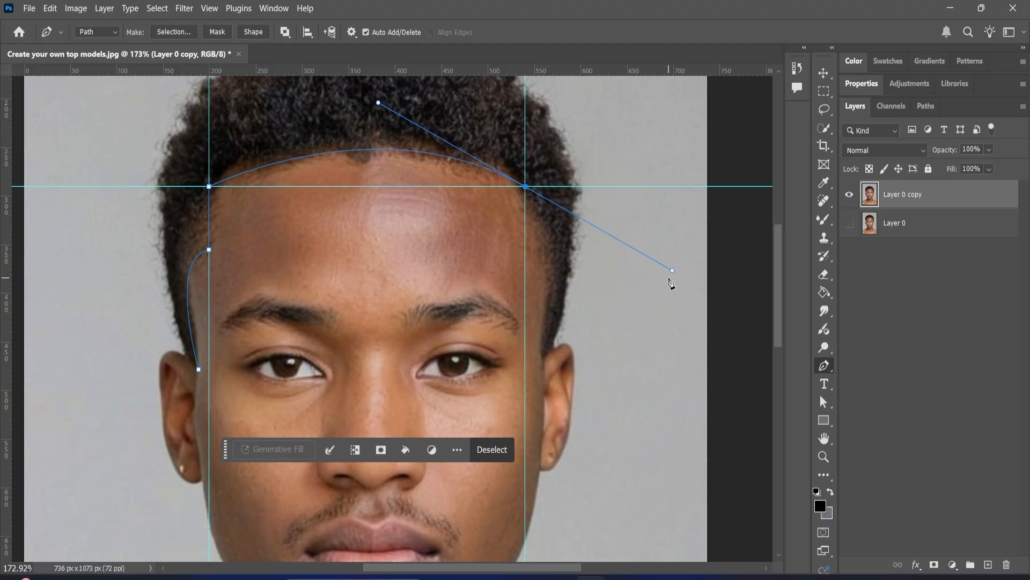
key(alt)
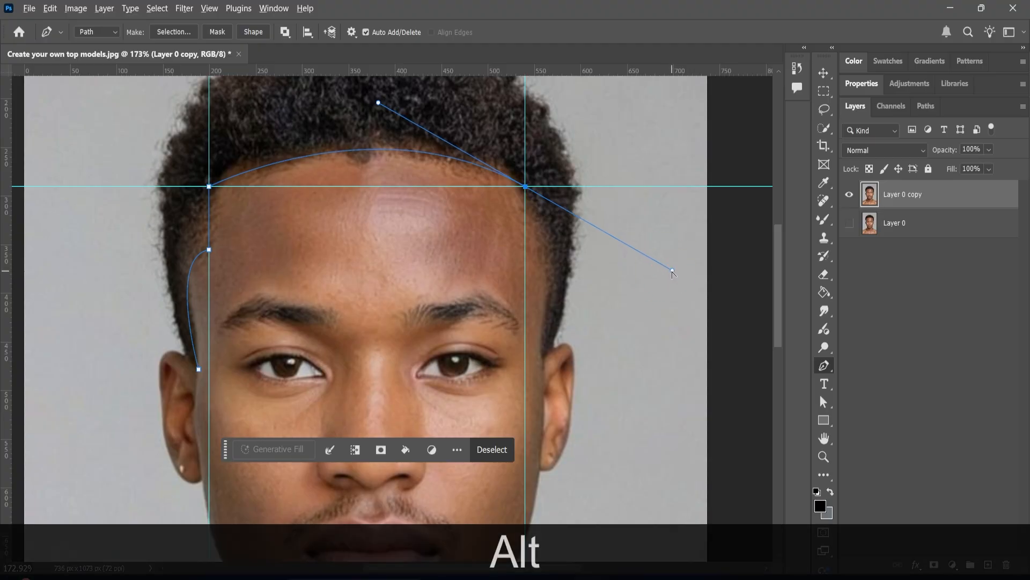
drag(673, 274, 526, 276)
drag(541, 363, 532, 476)
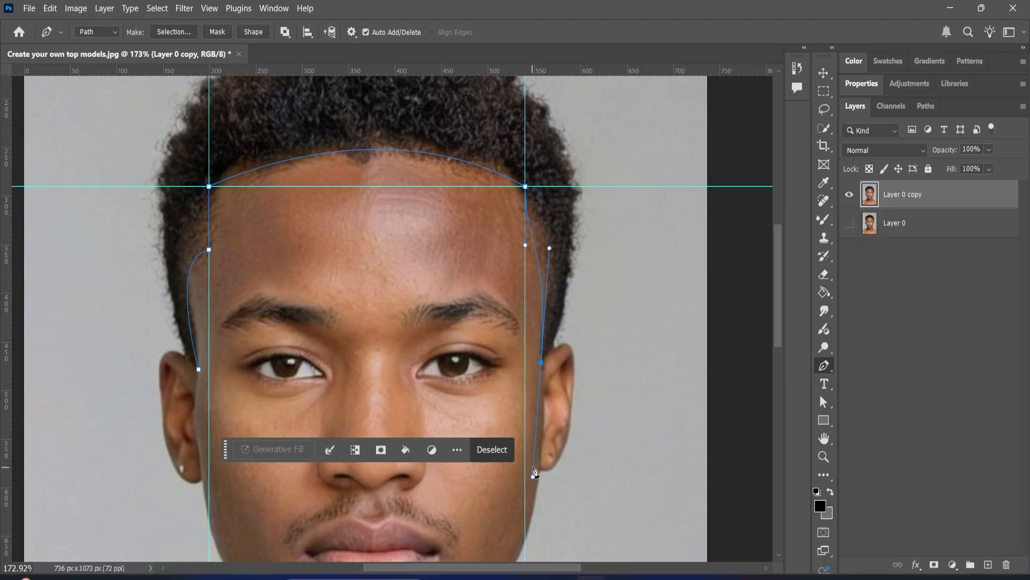
key(ctrl)
key(ctrl+z)
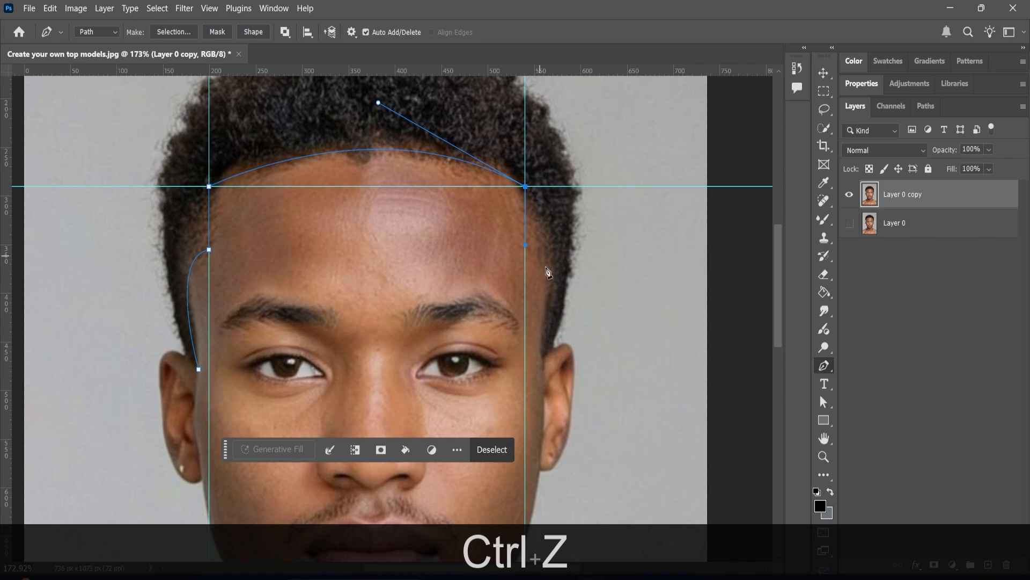
click(542, 339)
drag(525, 381, 521, 388)
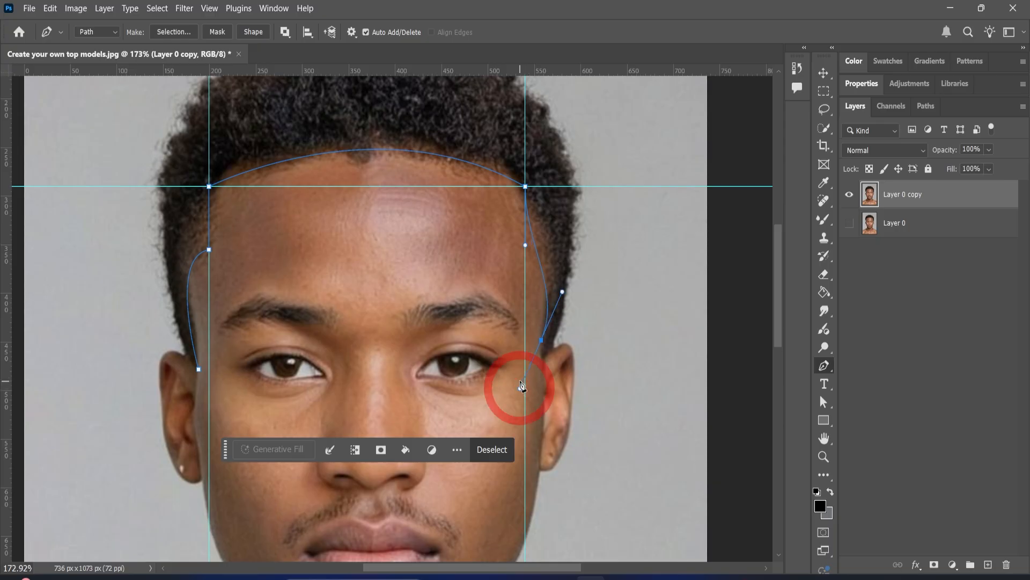
key(ctrl+z)
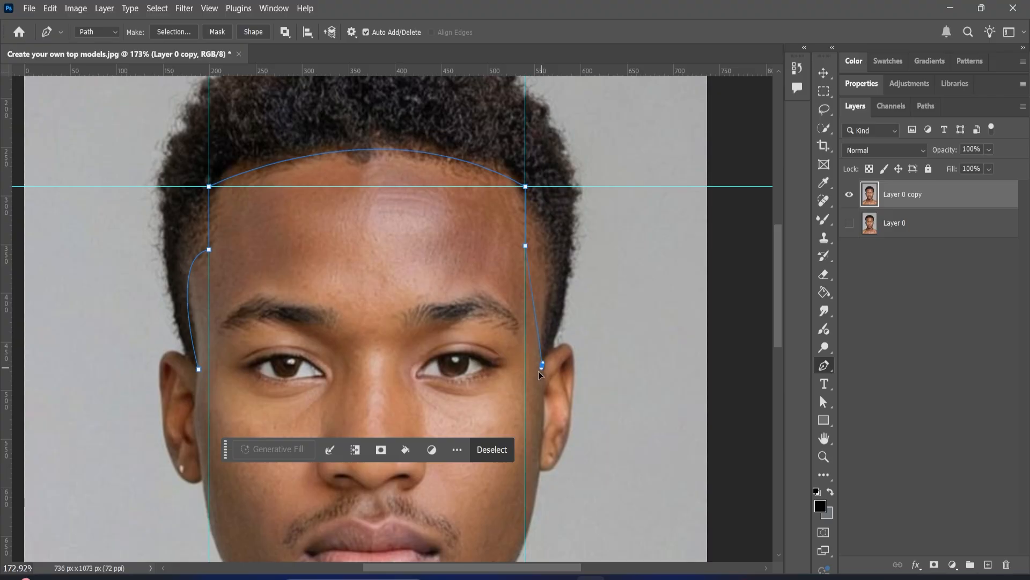
Continue the path along the right temple to the top of the ear and close it at its starting point
drag(525, 414, 527, 477)
drag(542, 365, 540, 357)
click(198, 371)
Convert the closed path into a new anti-aliased selection with 0 px feather and copy the selected forehead area to a new layer
right_click(399, 259)
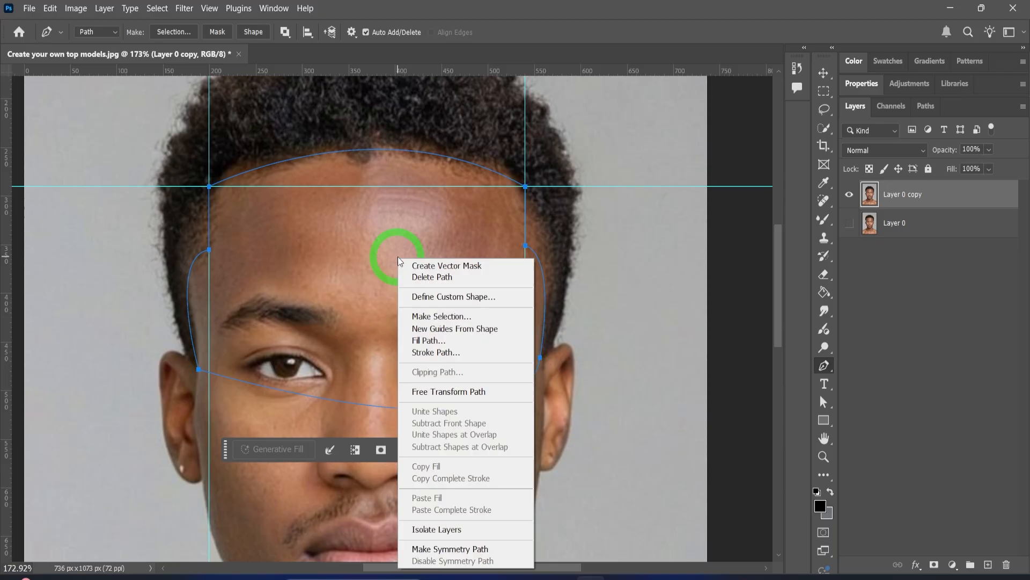
click(429, 316)
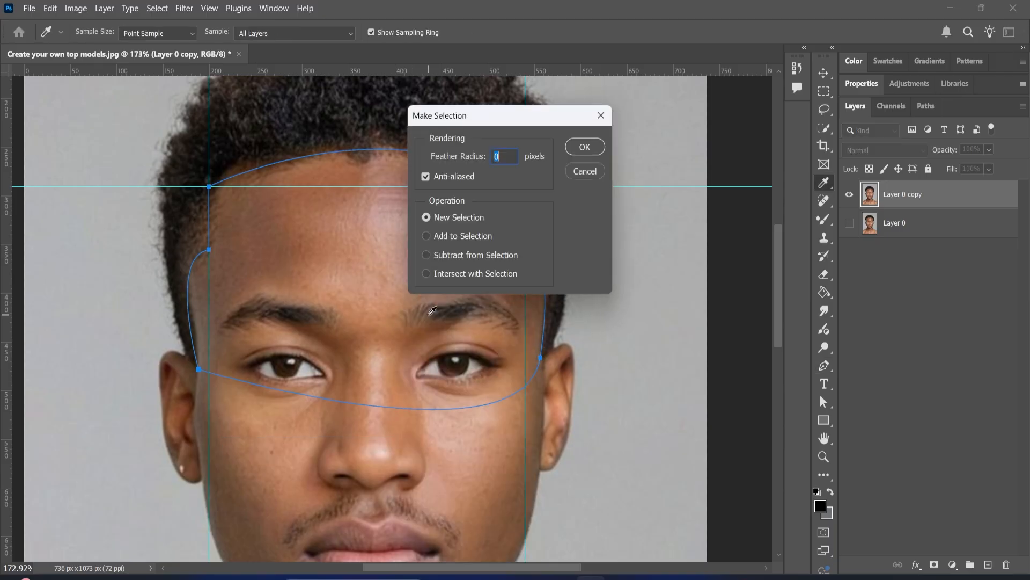
click(585, 148)
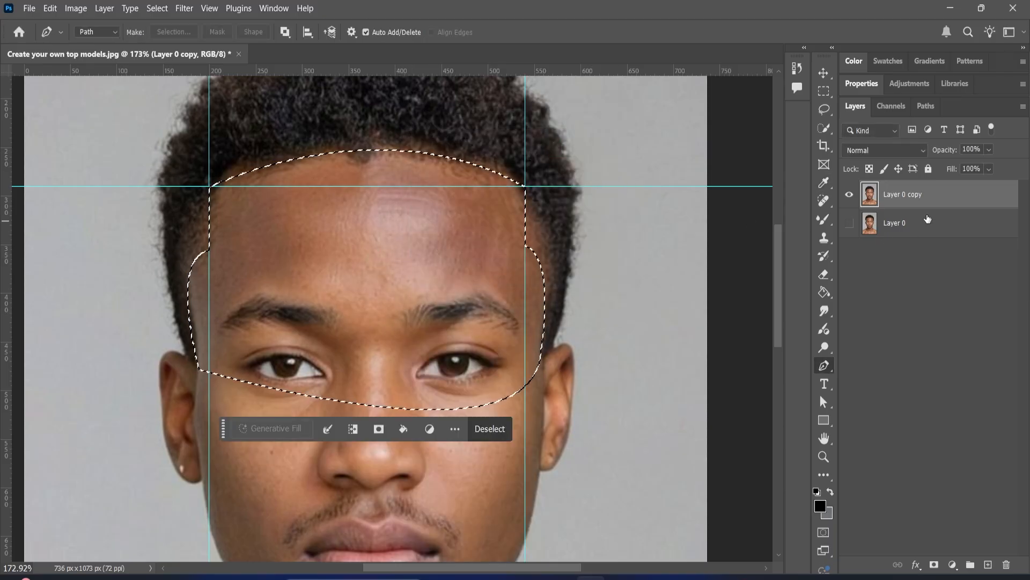
key(ctrl+j)
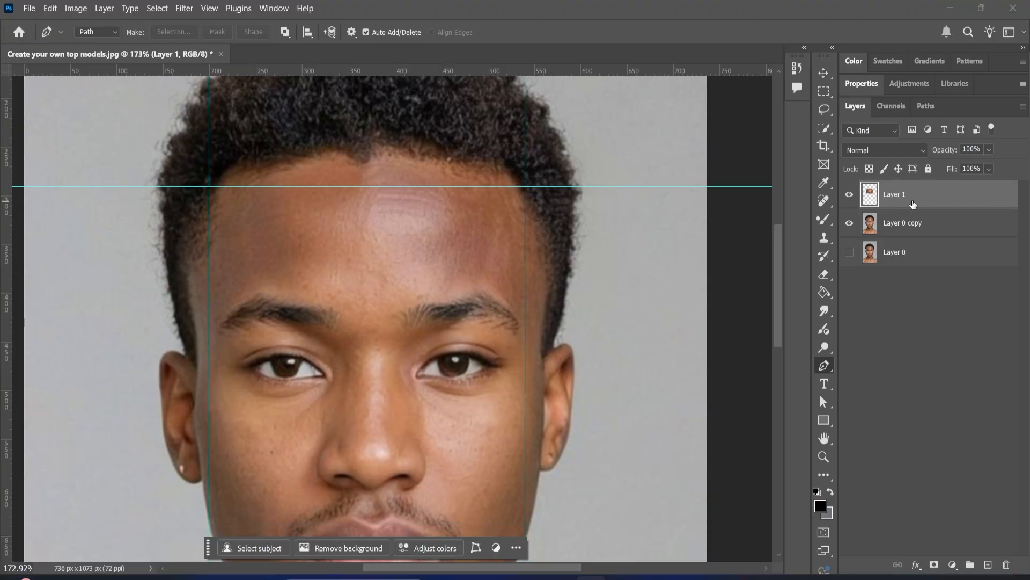
Hide the copied forehead layer, Layer 1, and load its outline as a selection
click(850, 195)
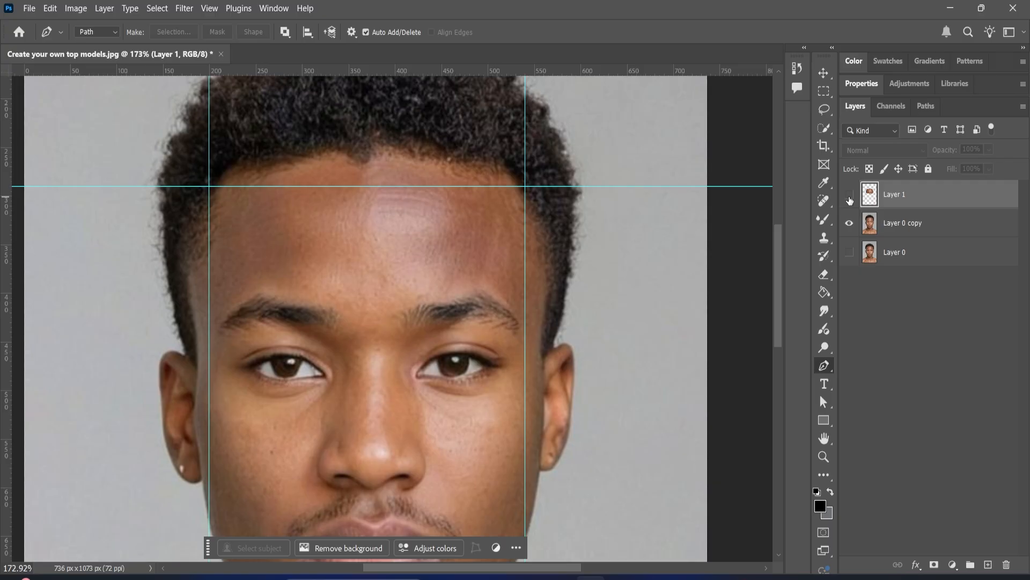
key(ctrl)
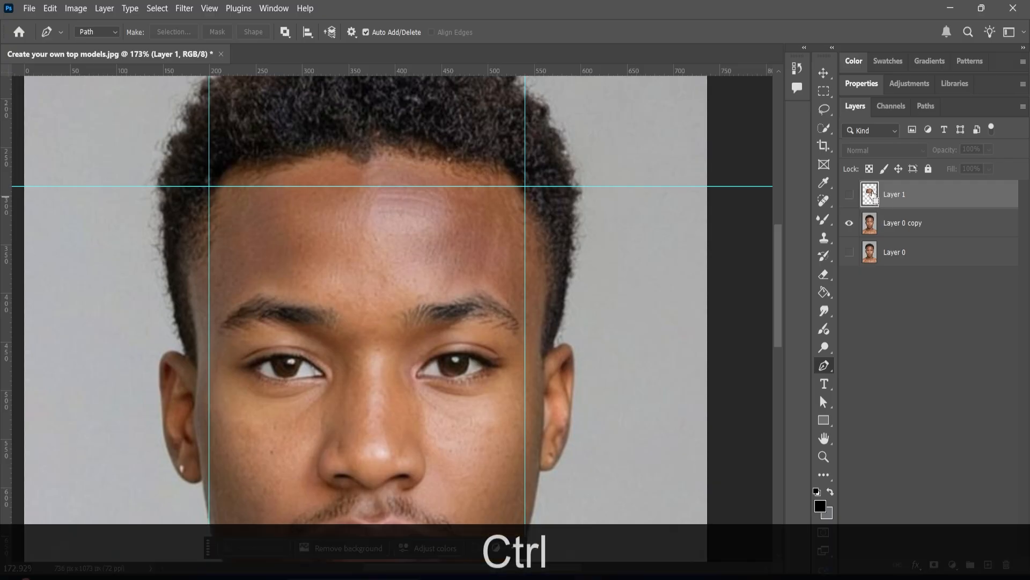
ctrl+click(869, 196)
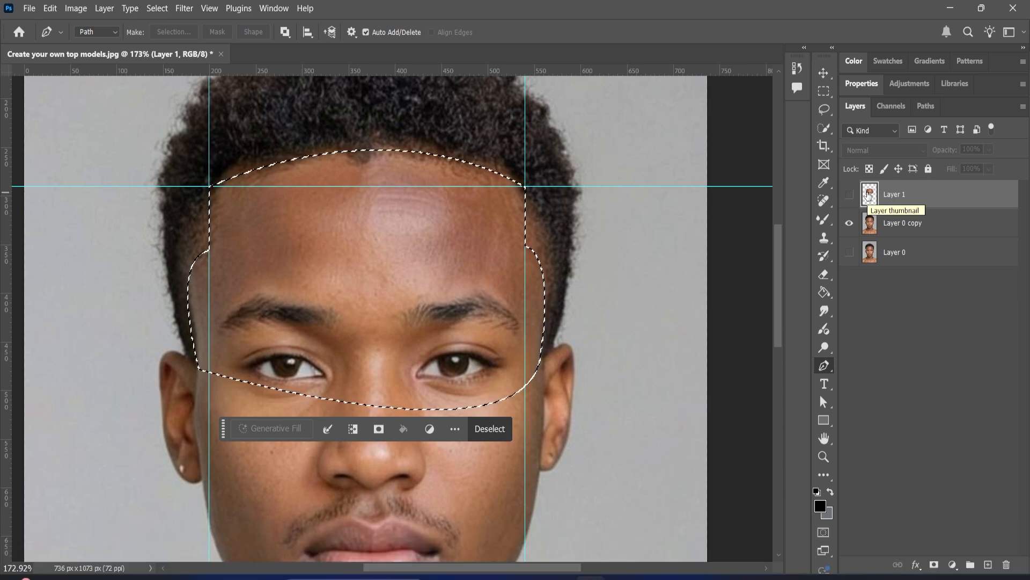
Set up the Clone Stamp tool on Layer 0 copy with a soft brush of 15 px
click(923, 222)
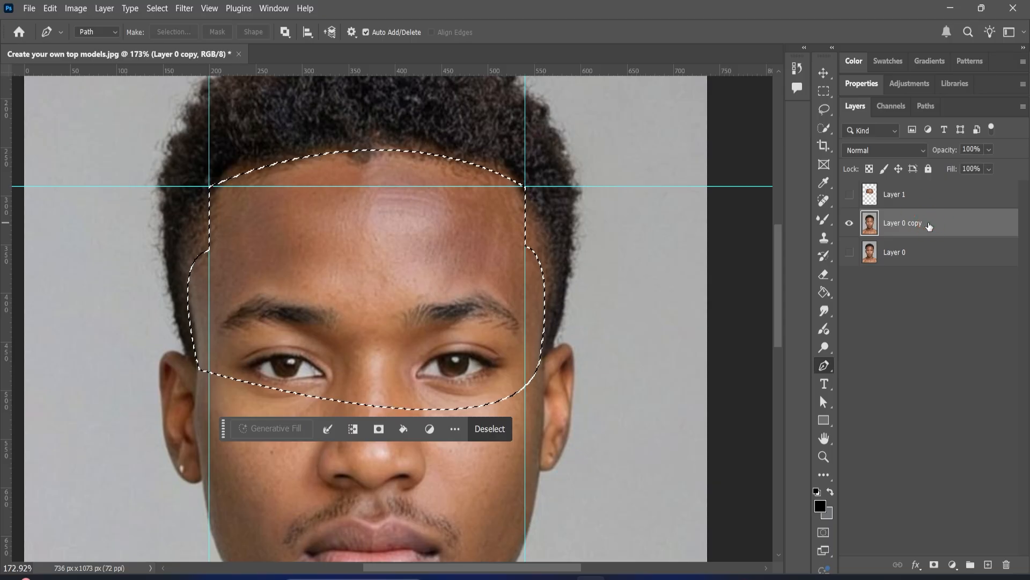
click(825, 238)
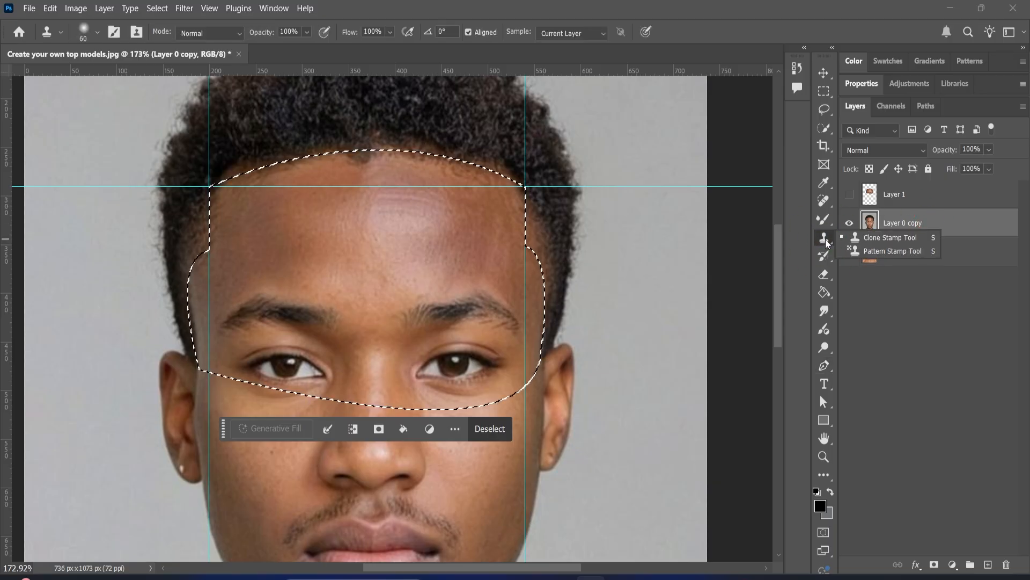
click(855, 240)
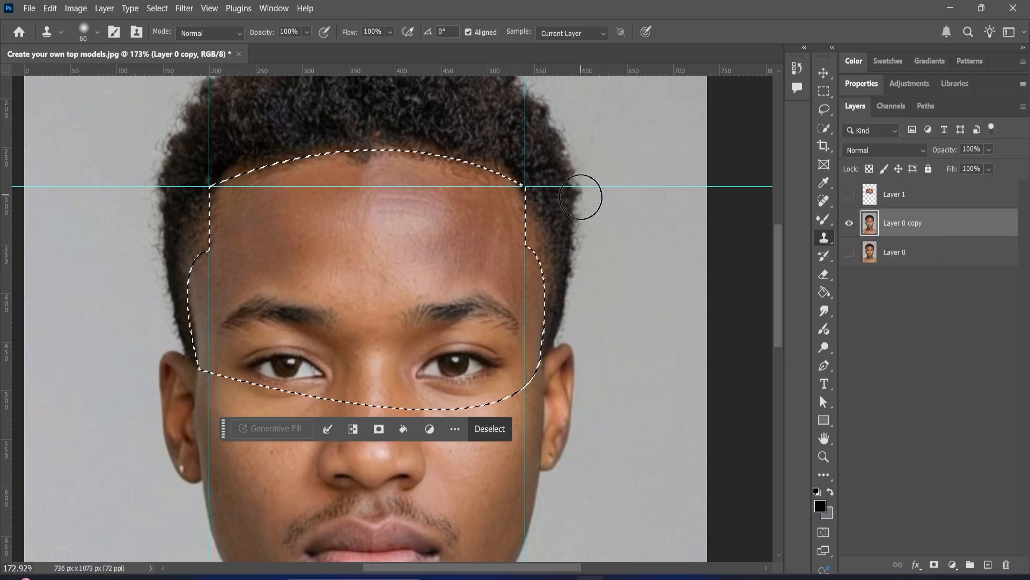
scroll(468, 193, up, 5)
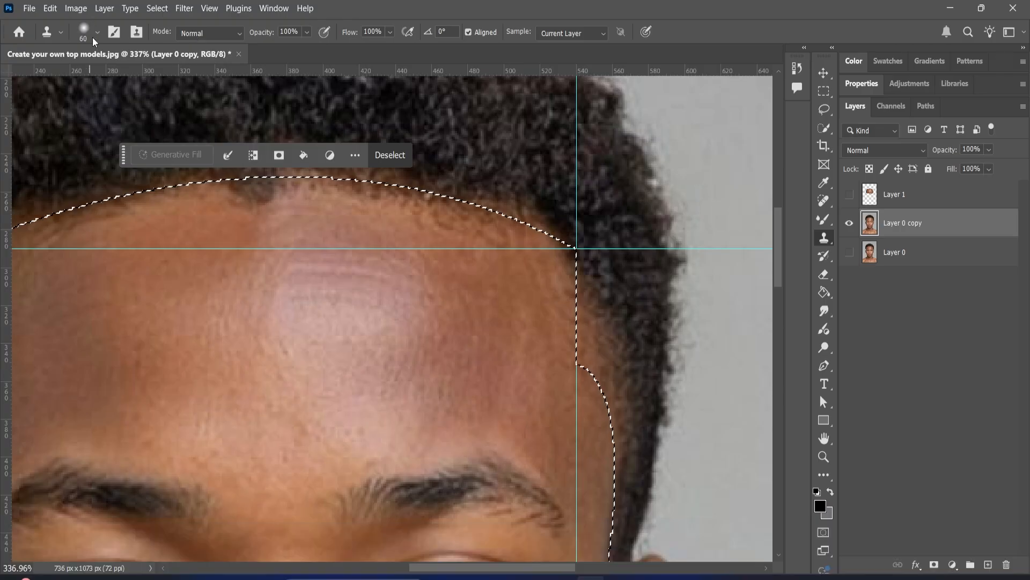
click(96, 32)
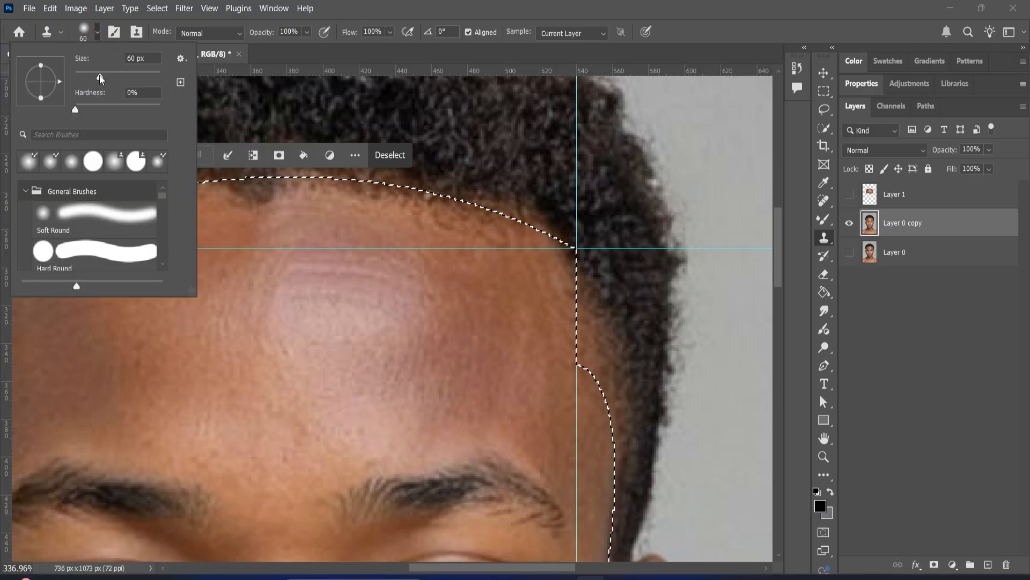
drag(90, 80, 89, 78)
click(348, 4)
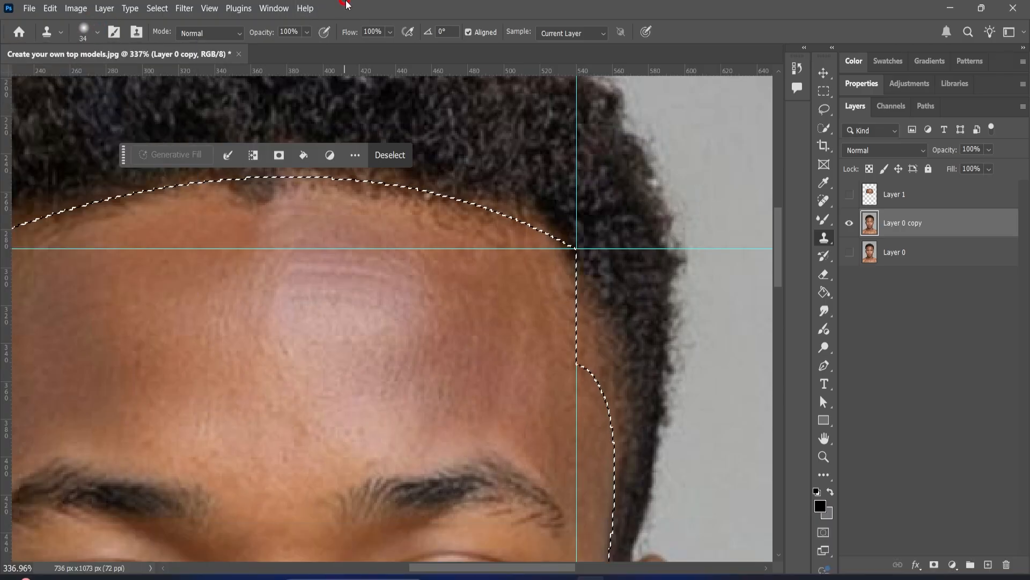
key(bracketleft)
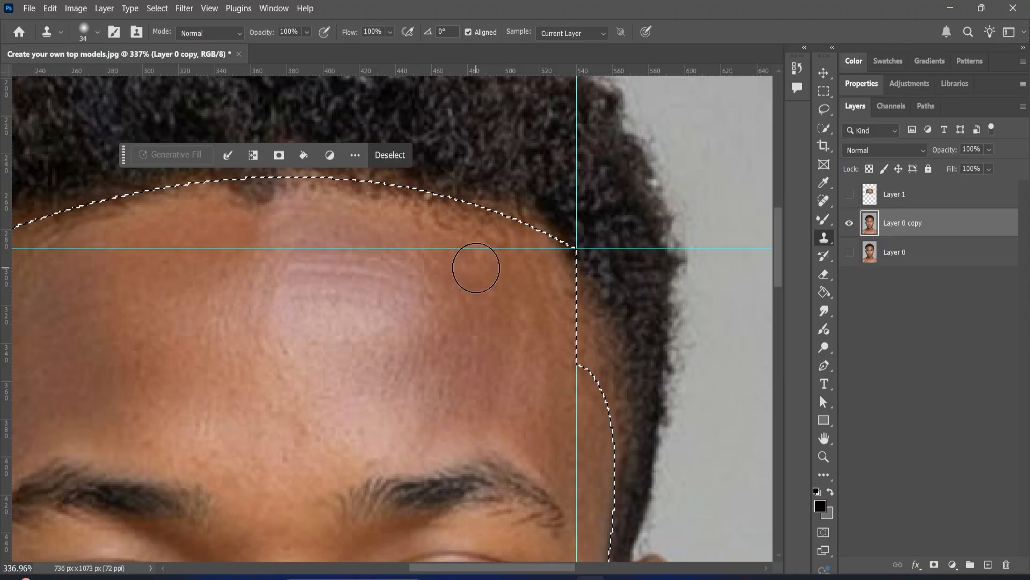
key(bracketleft)
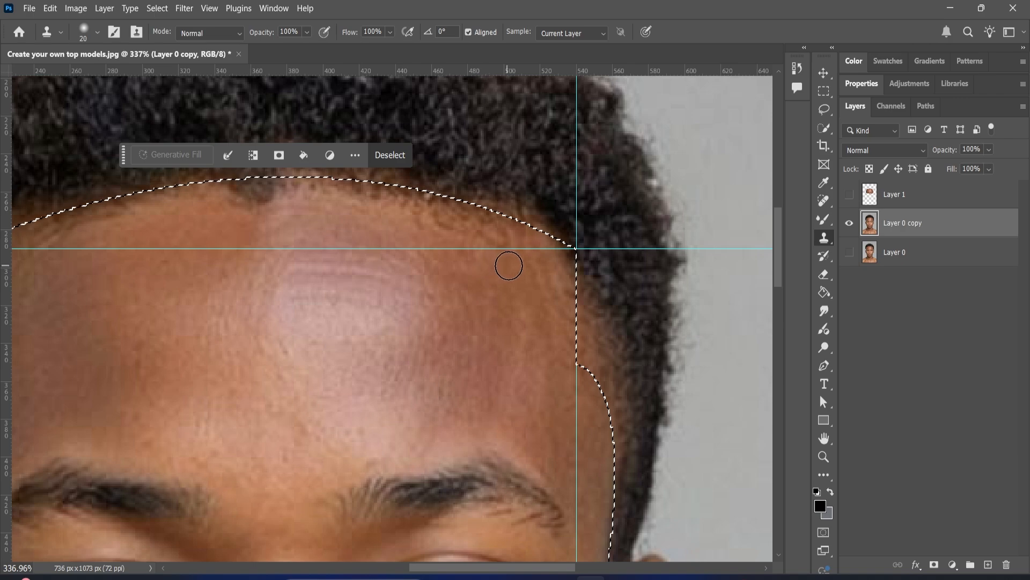
key(bracketleft)
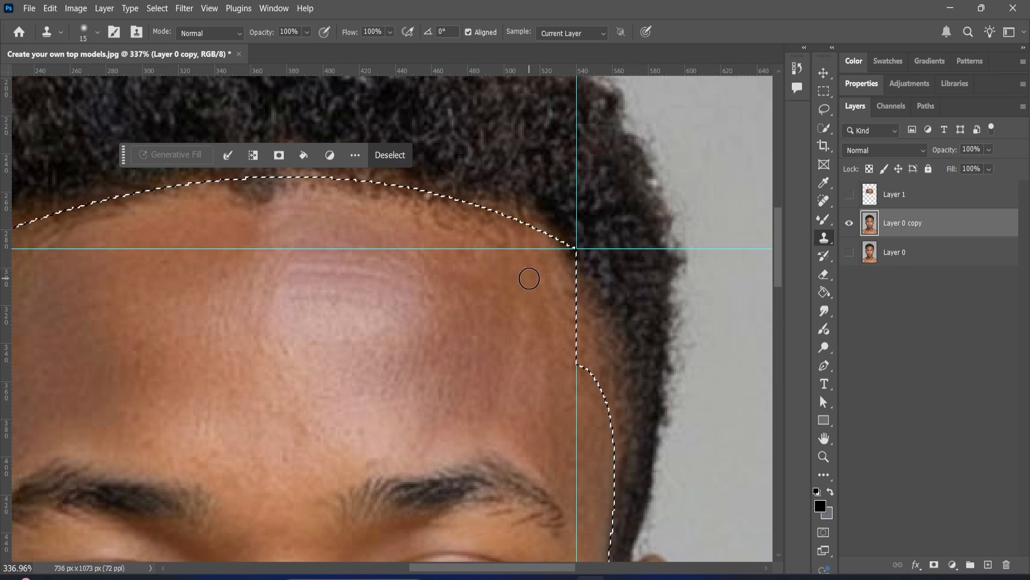
Clone clean forehead skin over the stray hairs inside the selection, from the right hairline corner past the centre of the front hairline
key(alt)
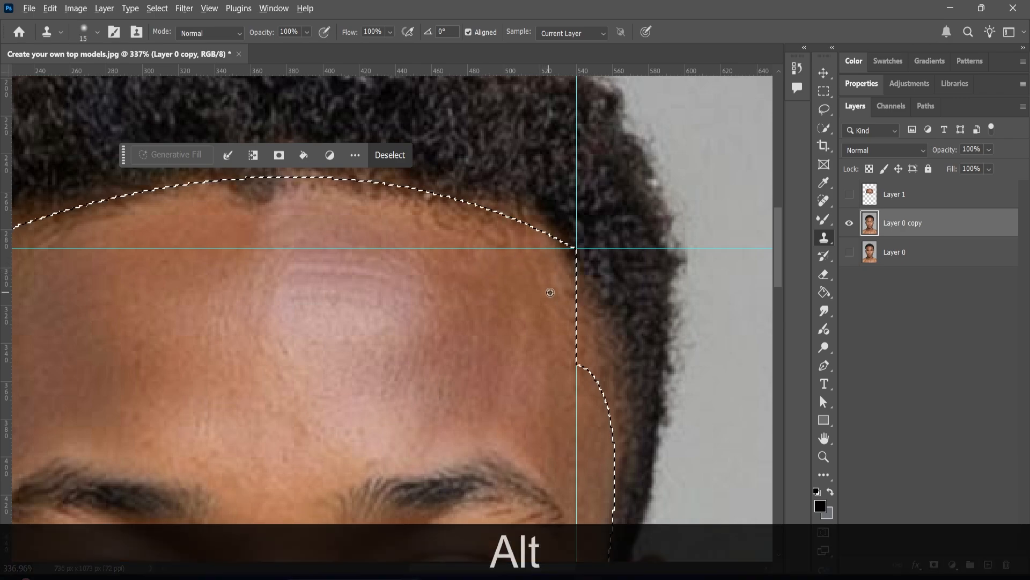
alt+click(548, 285)
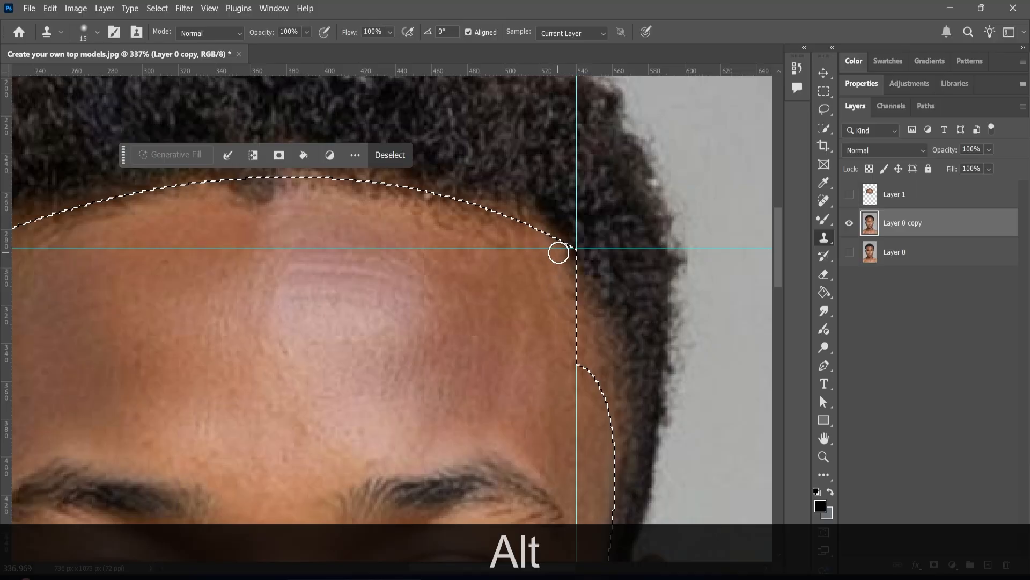
click(445, 224)
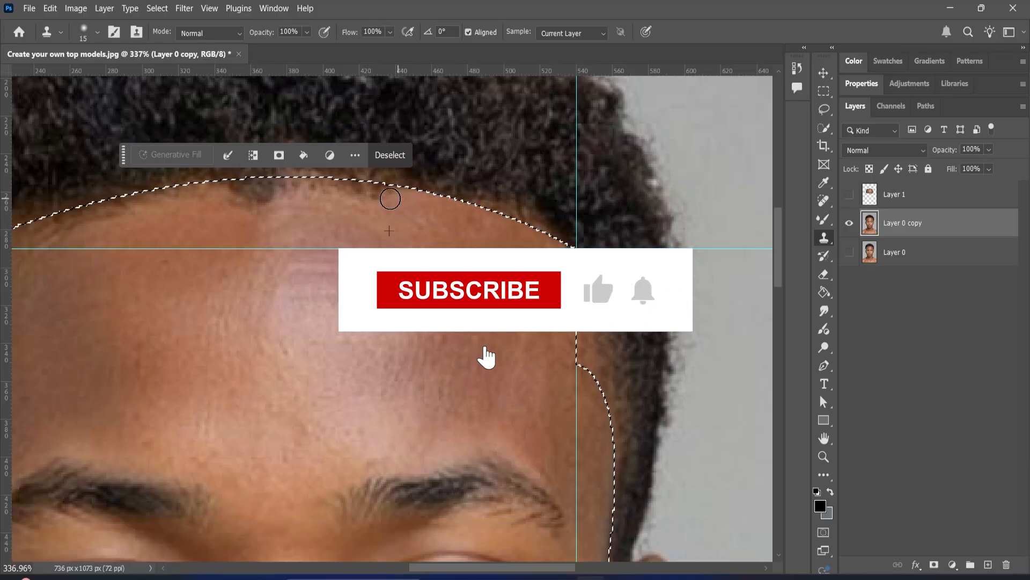
click(346, 200)
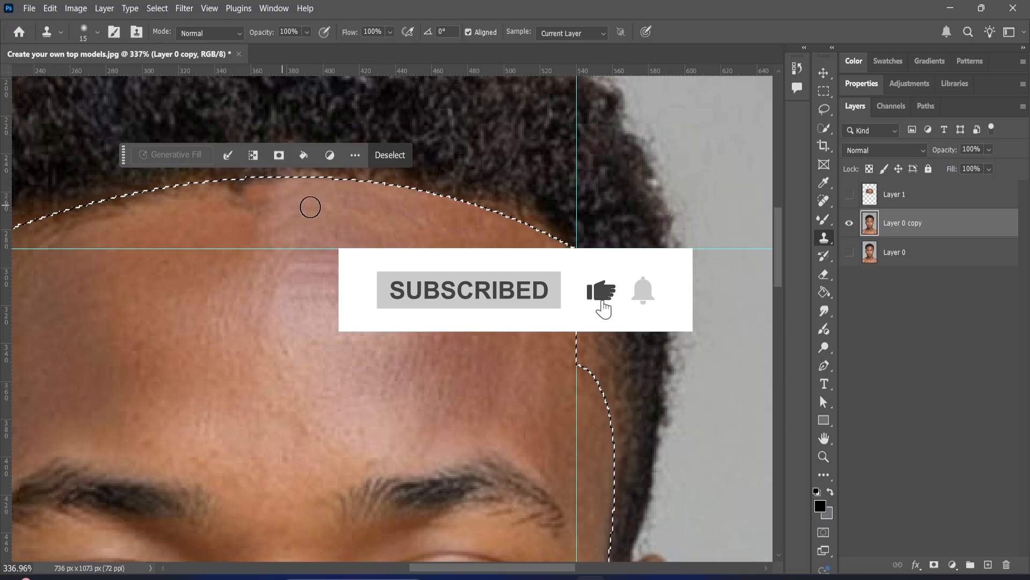
click(222, 209)
scroll(242, 225, up, 2)
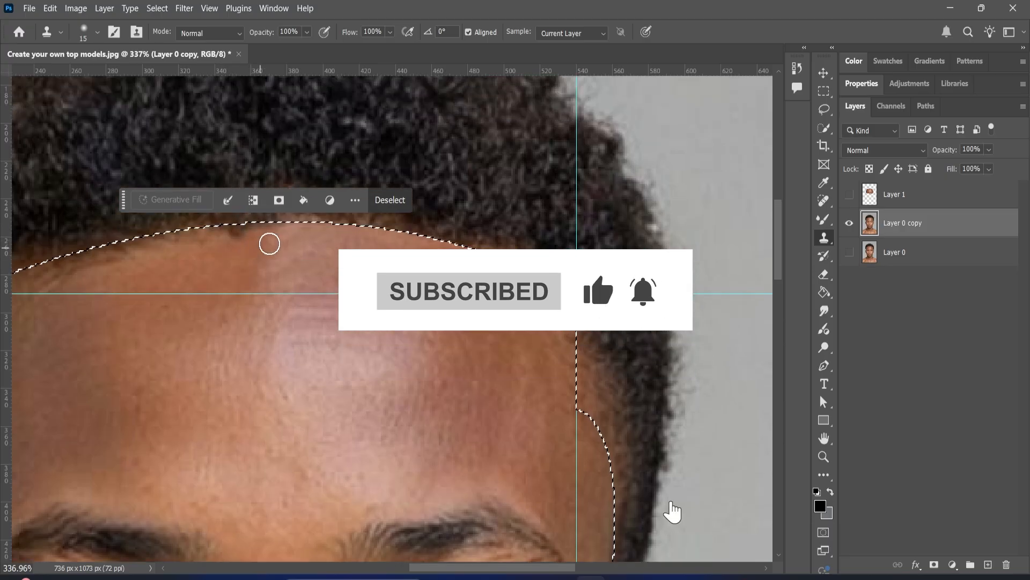
click(142, 246)
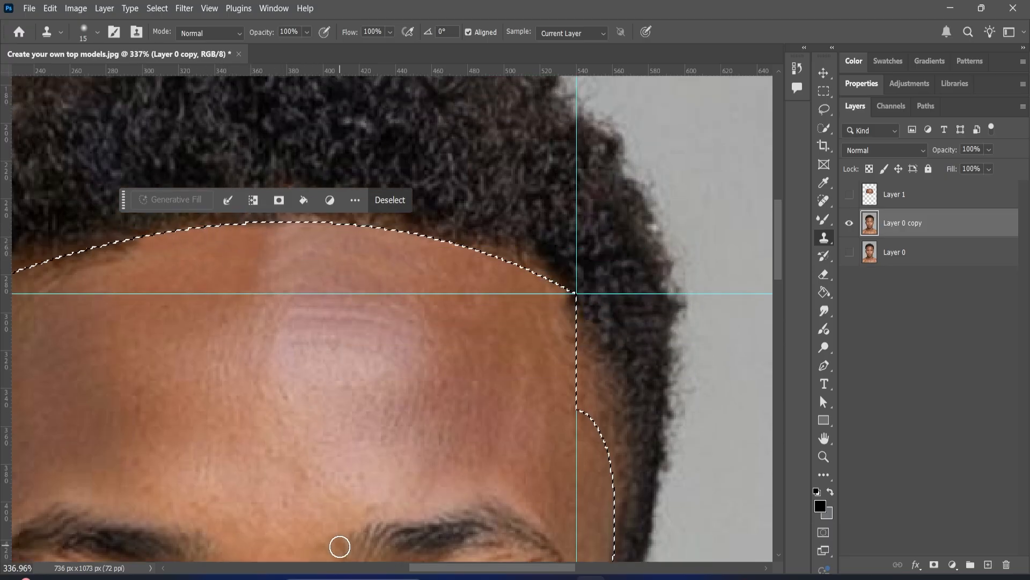
Clone skin over the remaining stray hairs along the left part of the front hairline and into its left corner
scroll(376, 429, left, 5)
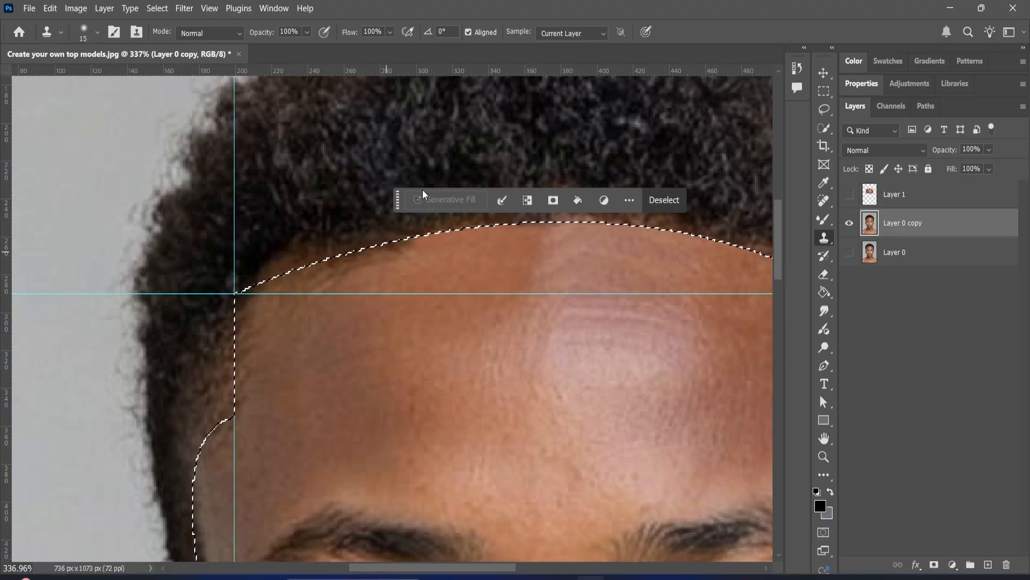
click(321, 258)
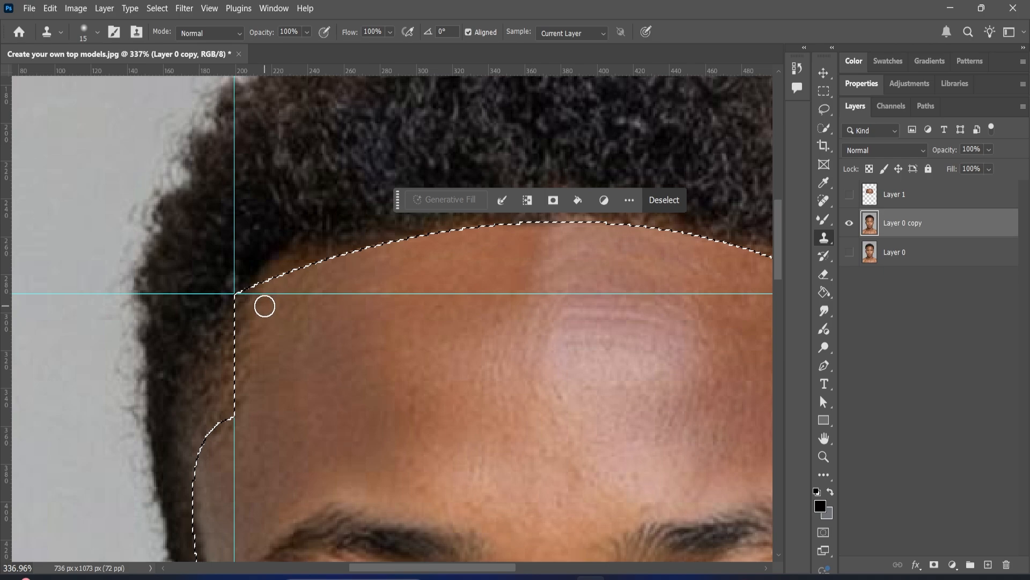
key(alt)
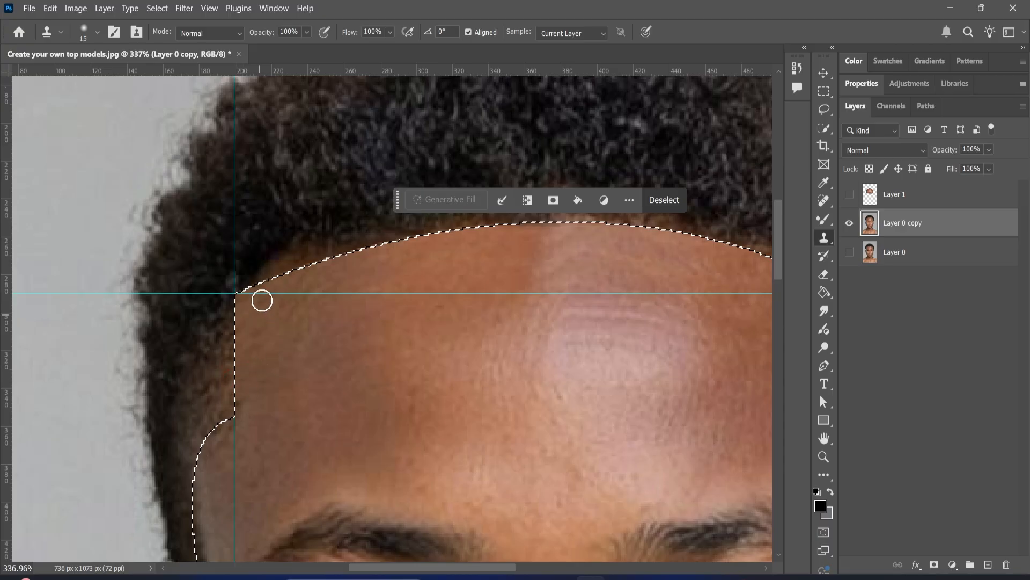
click(240, 312)
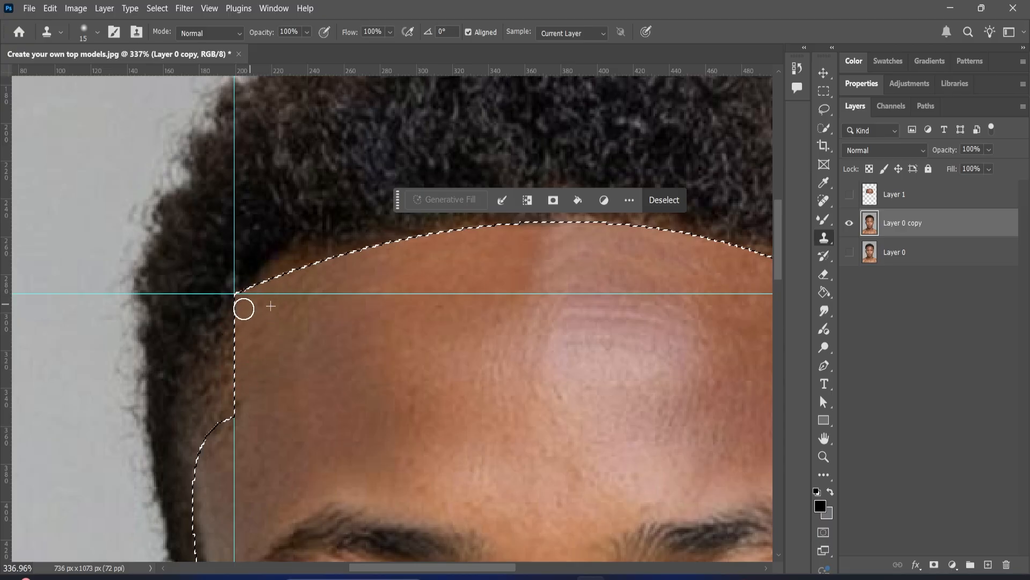
click(243, 308)
Clone skin down the straight vertical selection edge below the left hairline corner
drag(236, 393, 240, 422)
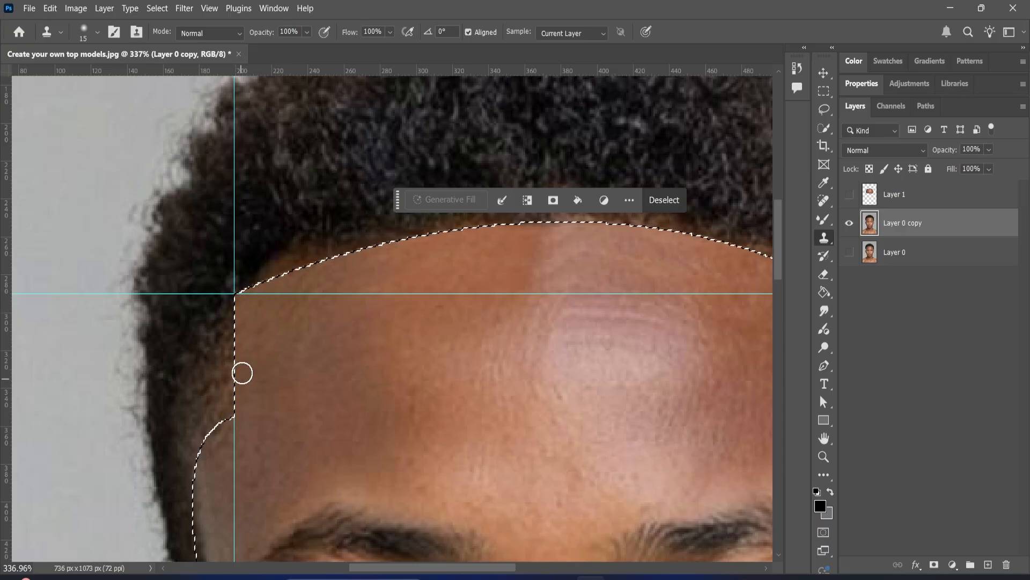
click(232, 375)
scroll(237, 329, down, 1)
scroll(239, 309, down, 1)
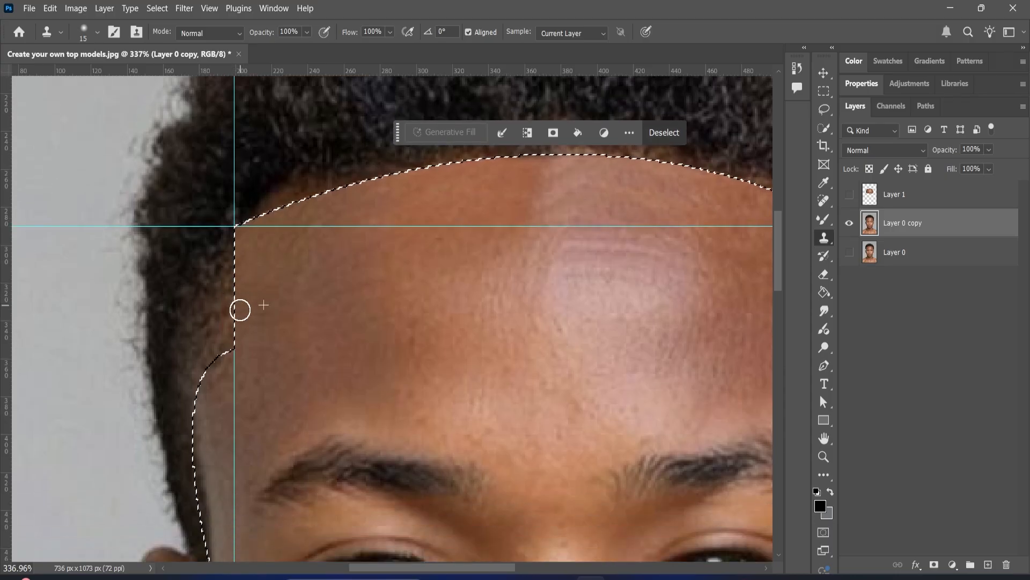
click(235, 336)
Resample nearby skin and clone it along the curved left temple edge of the selection down to the ear
scroll(239, 340, down, 1)
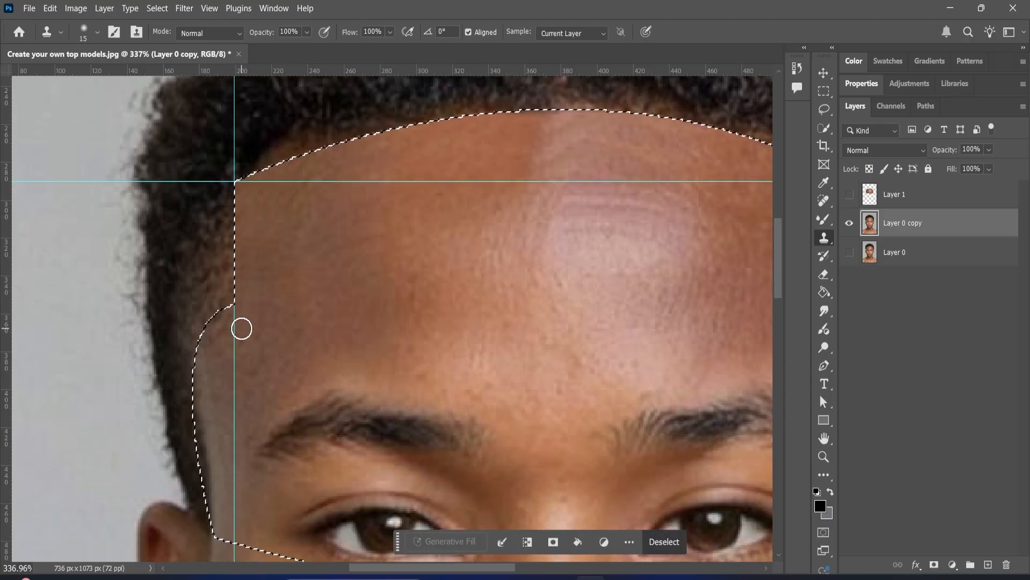
scroll(240, 325, down, 1)
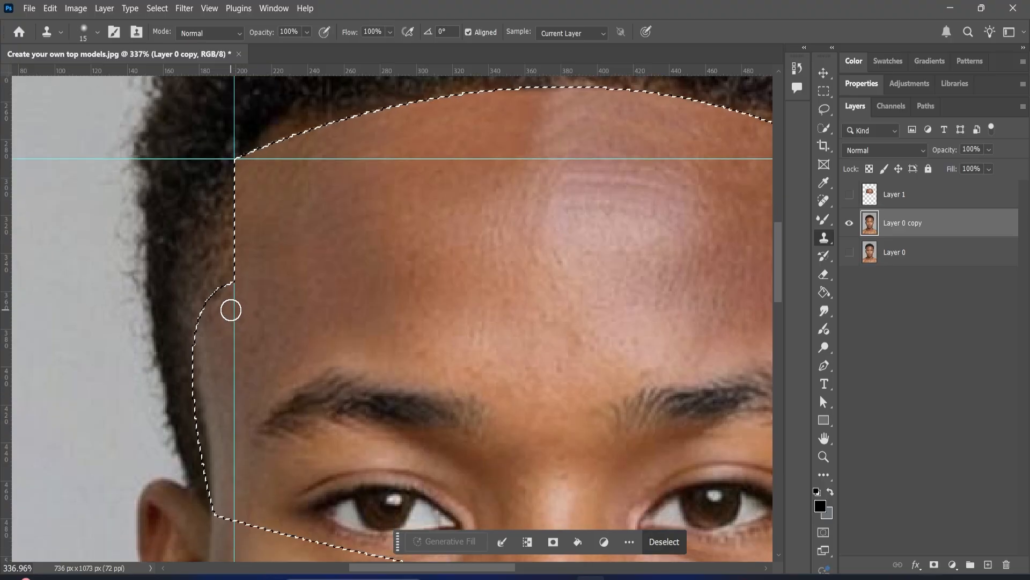
alt+click(230, 300)
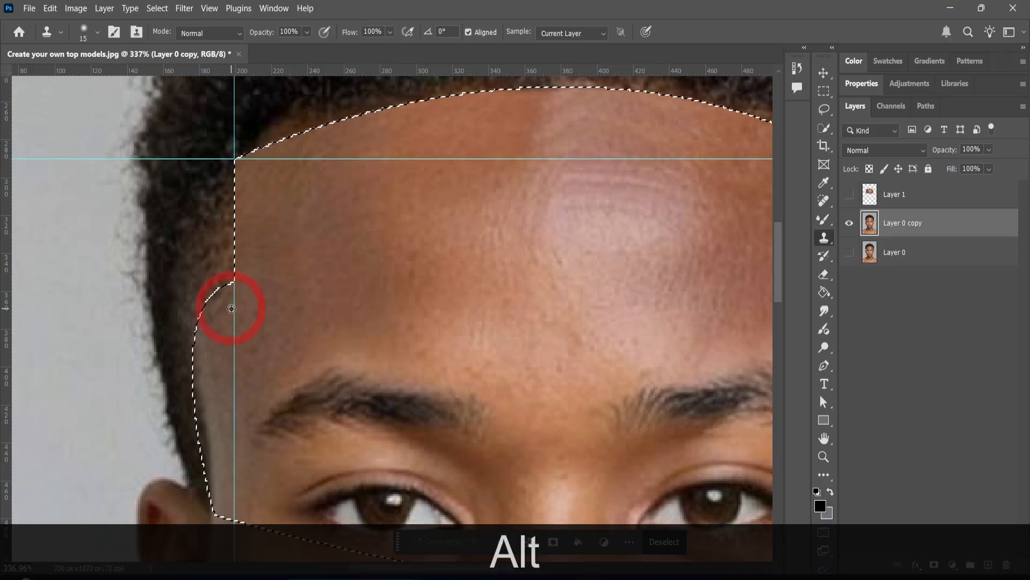
mouse_move(237, 290)
mouse_down()
mouse_move(196, 346)
mouse_move(237, 287)
mouse_move(213, 319)
mouse_up()
click(195, 370)
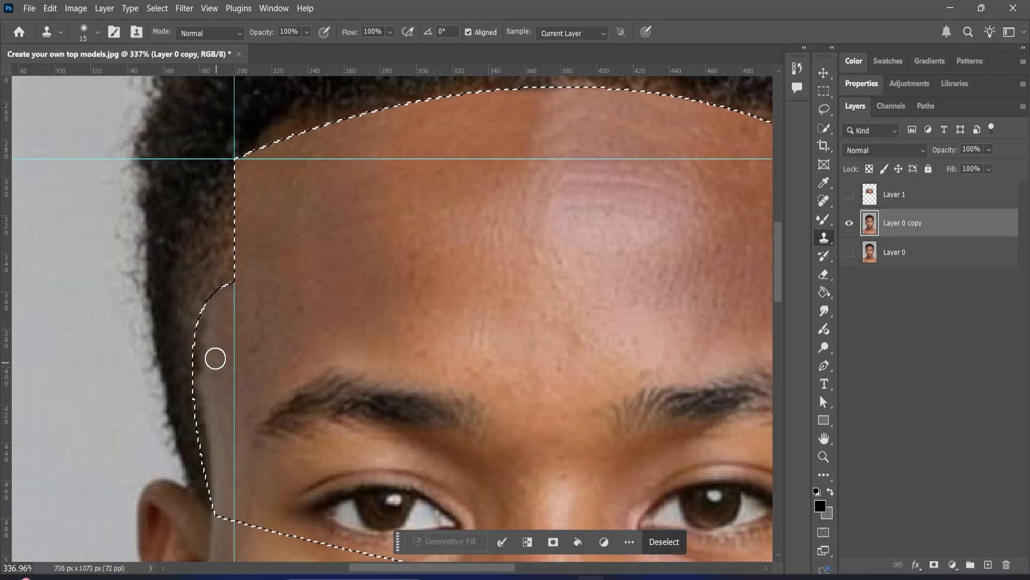
alt+click(221, 357)
mouse_move(208, 325)
mouse_down()
mouse_move(199, 414)
mouse_move(200, 400)
mouse_move(217, 501)
mouse_up()
scroll(209, 439, down, 2)
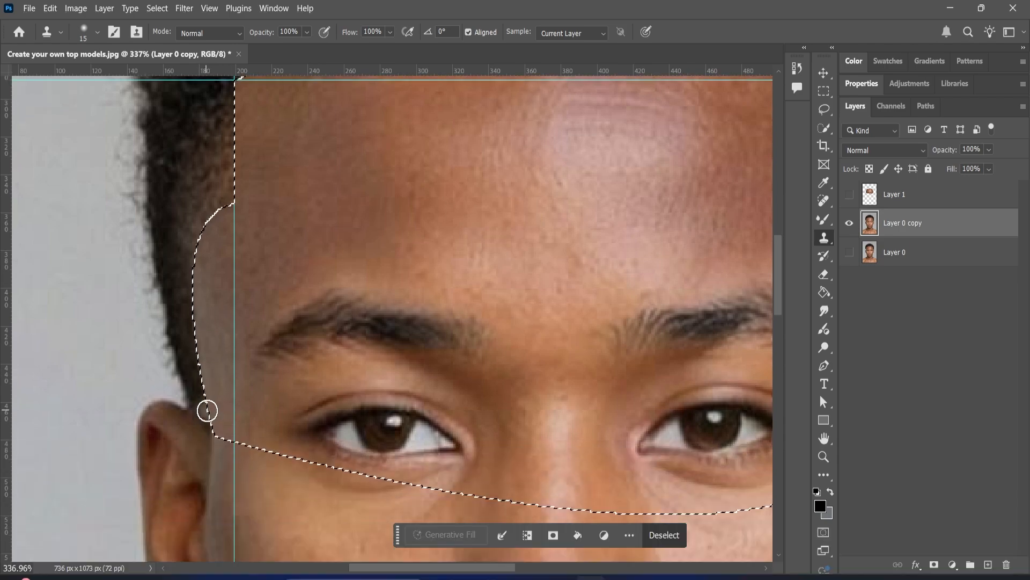
Clone sampled forehead skin over the hairs in the right hairline corner and just below it
alt+scroll(289, 378, down, 4)
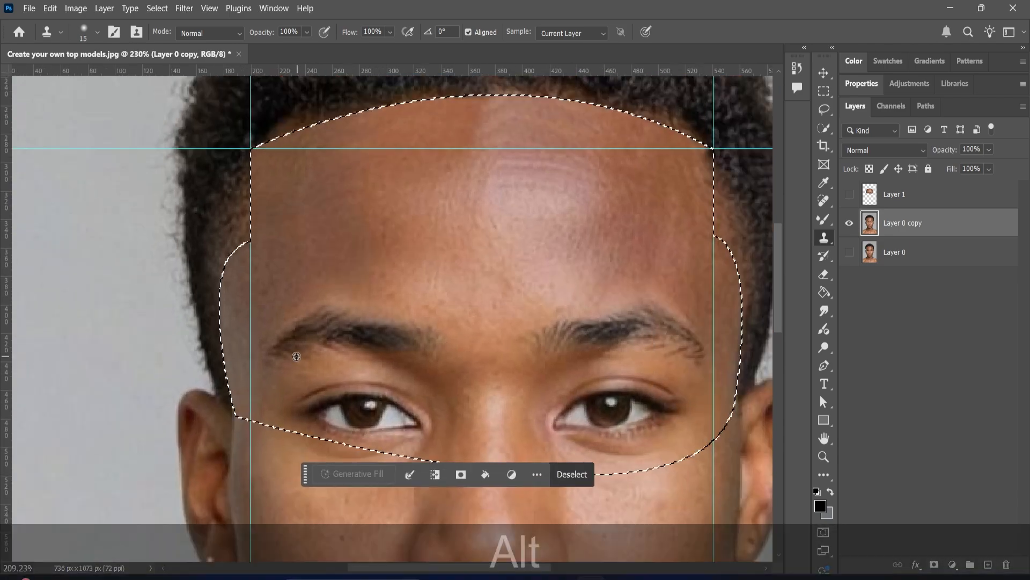
alt+scroll(531, 364, up, 5)
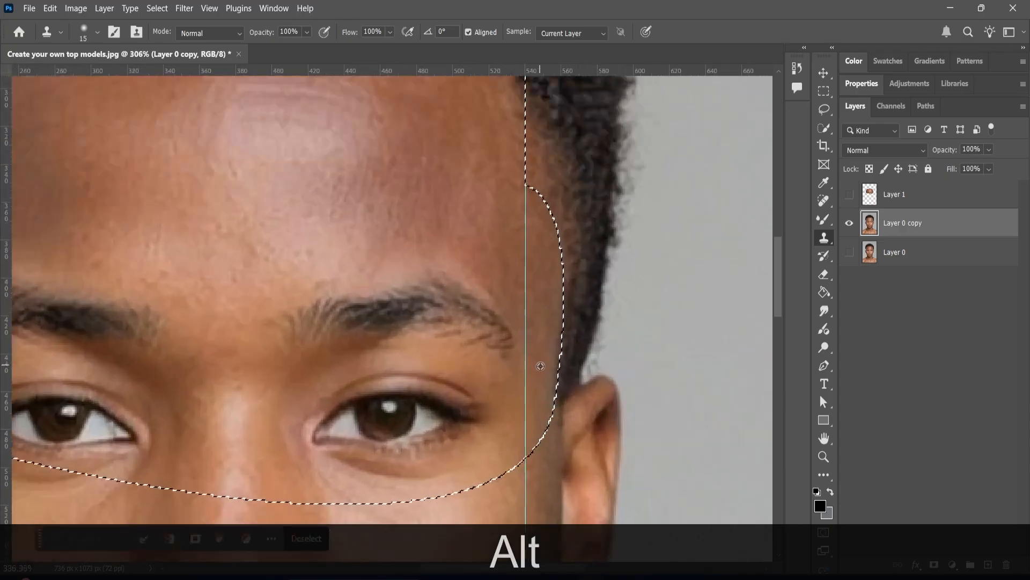
scroll(530, 207, up, 3)
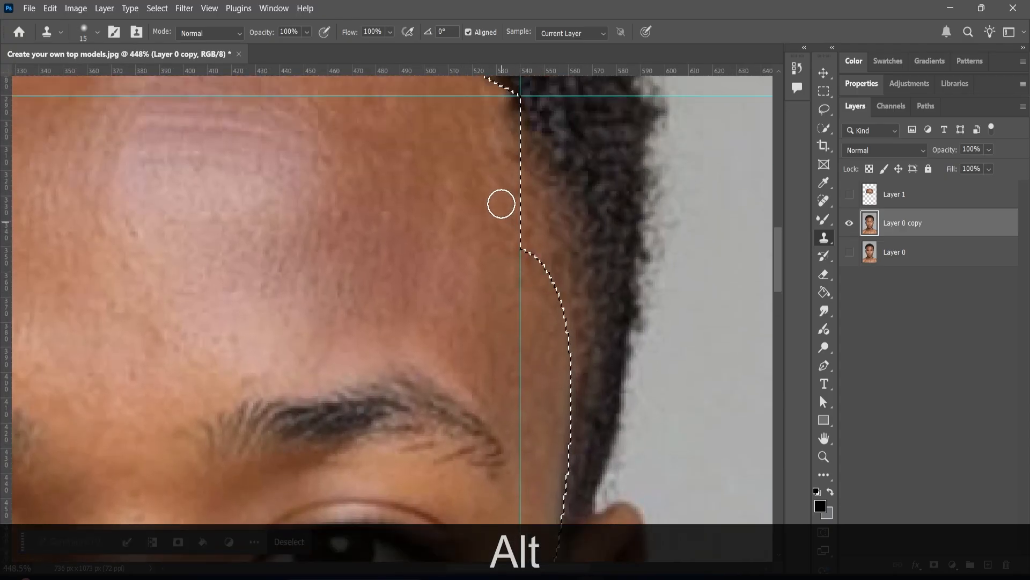
alt+click(487, 155)
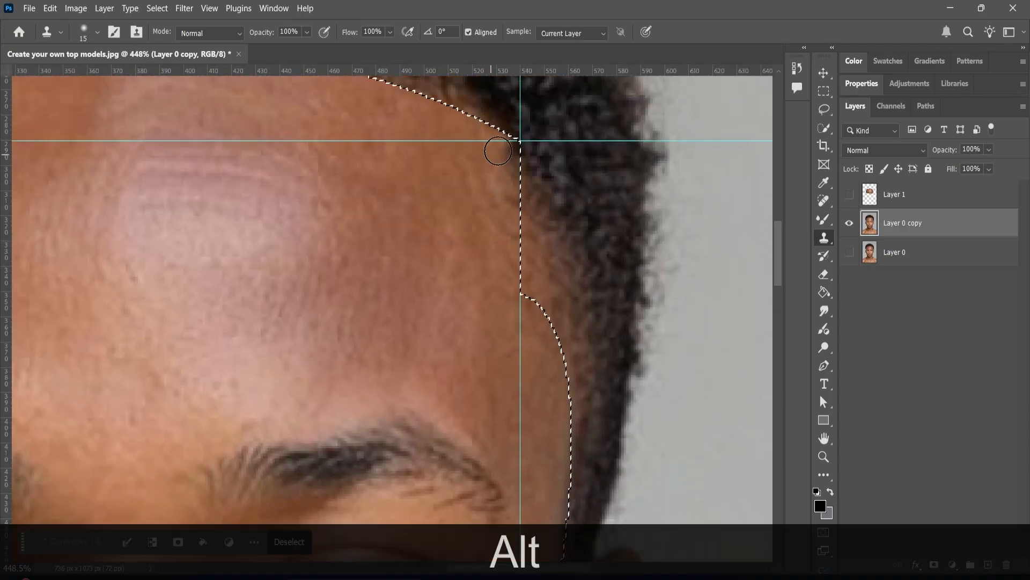
mouse_move(503, 149)
mouse_down()
mouse_move(515, 230)
mouse_move(516, 216)
mouse_up()
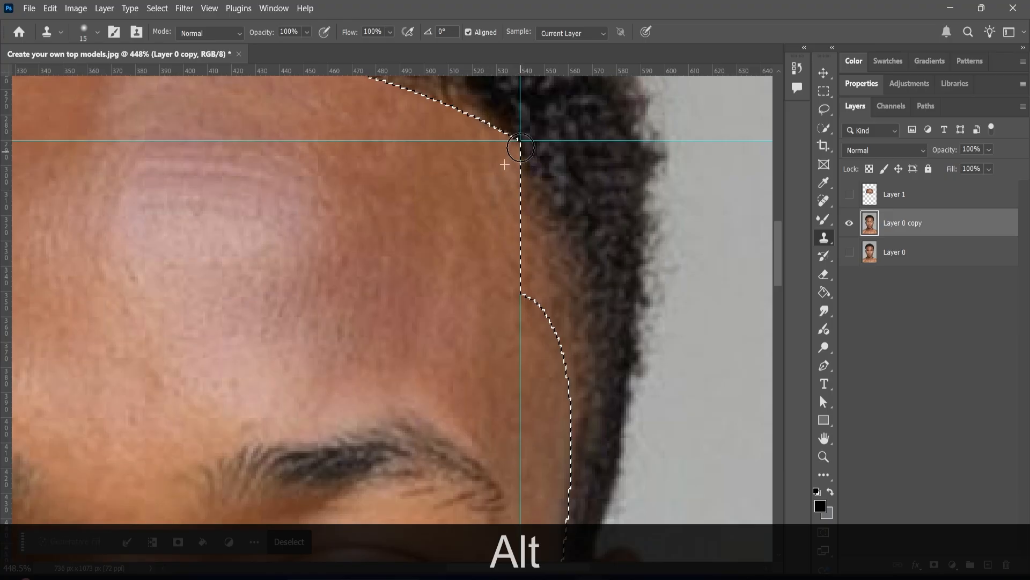
alt+click(506, 162)
click(518, 143)
Resample nearby forehead skin and clone it down the right straight selection edge and along the curved right temple
alt+click(490, 257)
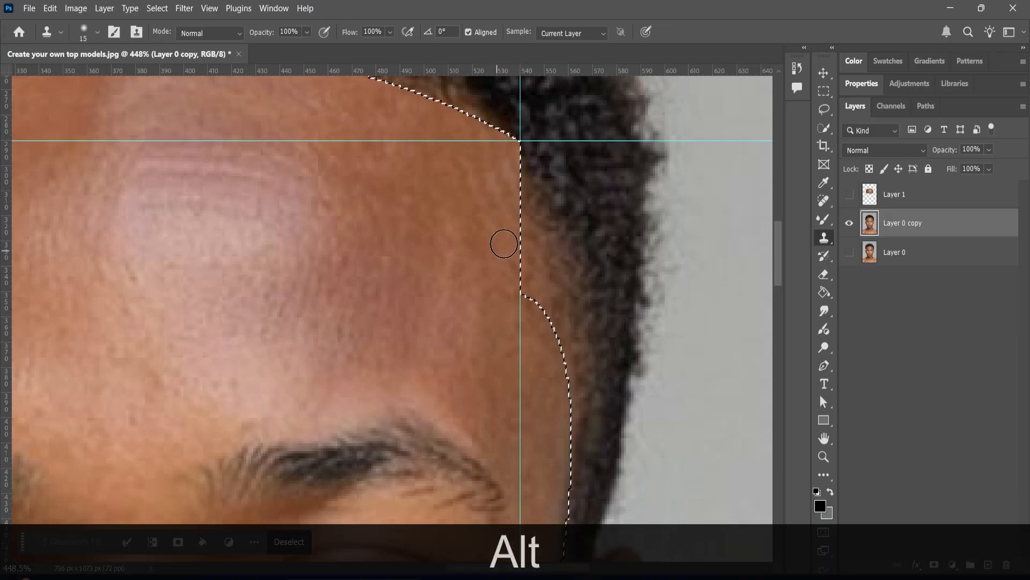
drag(512, 240, 510, 329)
scroll(513, 311, down, 3)
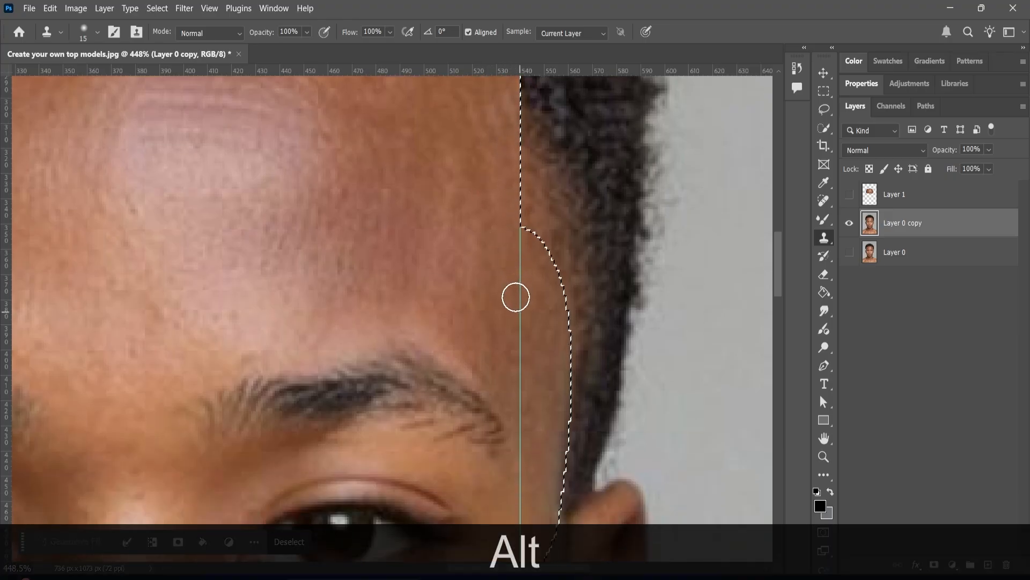
alt+click(526, 230)
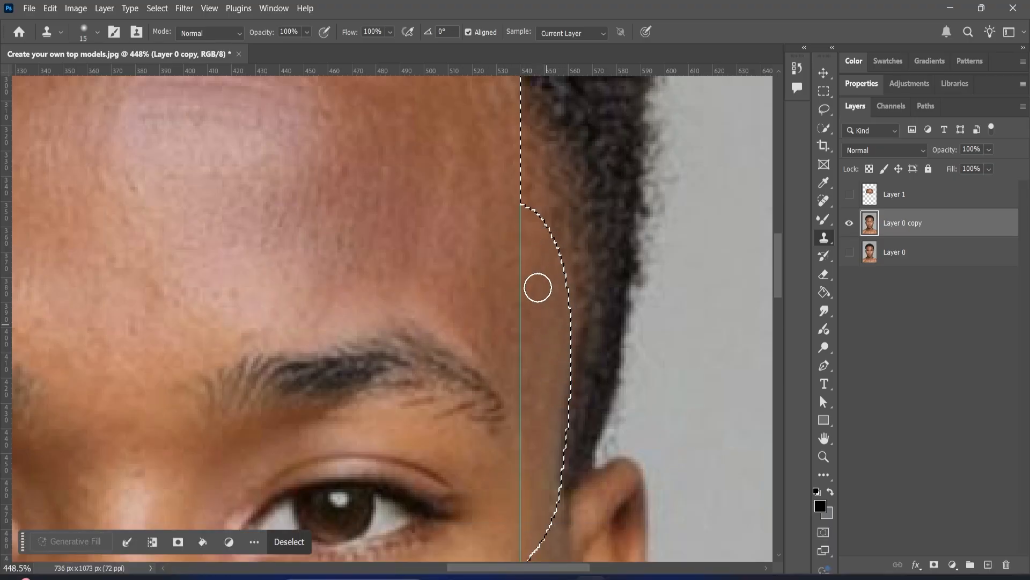
scroll(526, 273, down, 2)
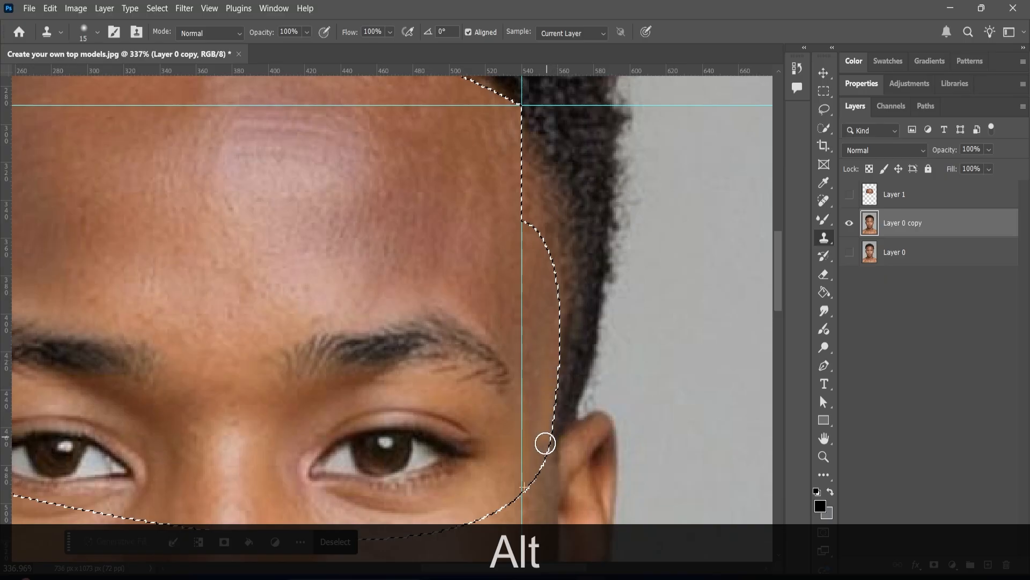
scroll(446, 359, down, 2)
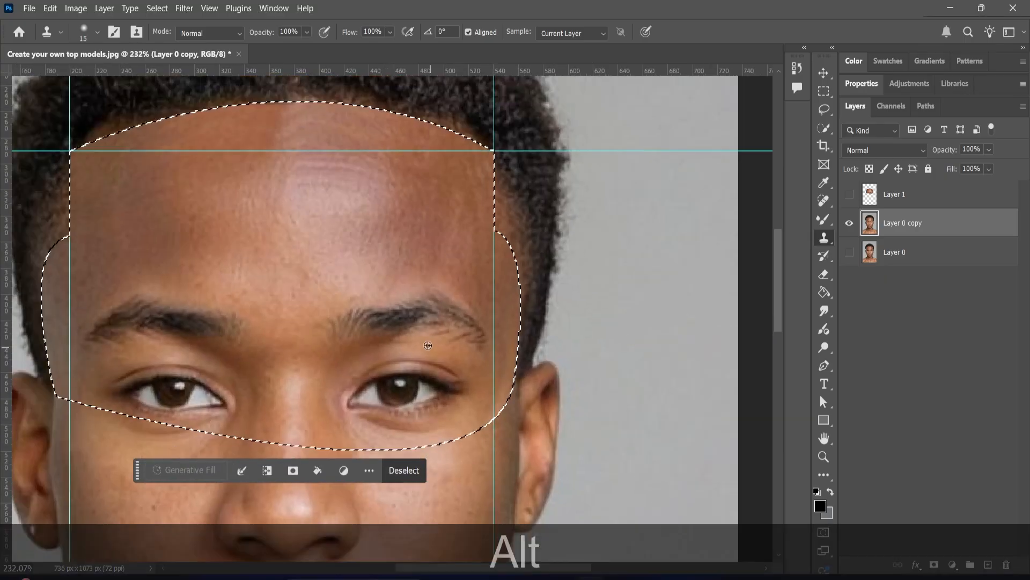
Switch to the Mixer Brush tool for blending the cloned forehead skin
scroll(149, 269, up, 2)
scroll(157, 276, down, 1)
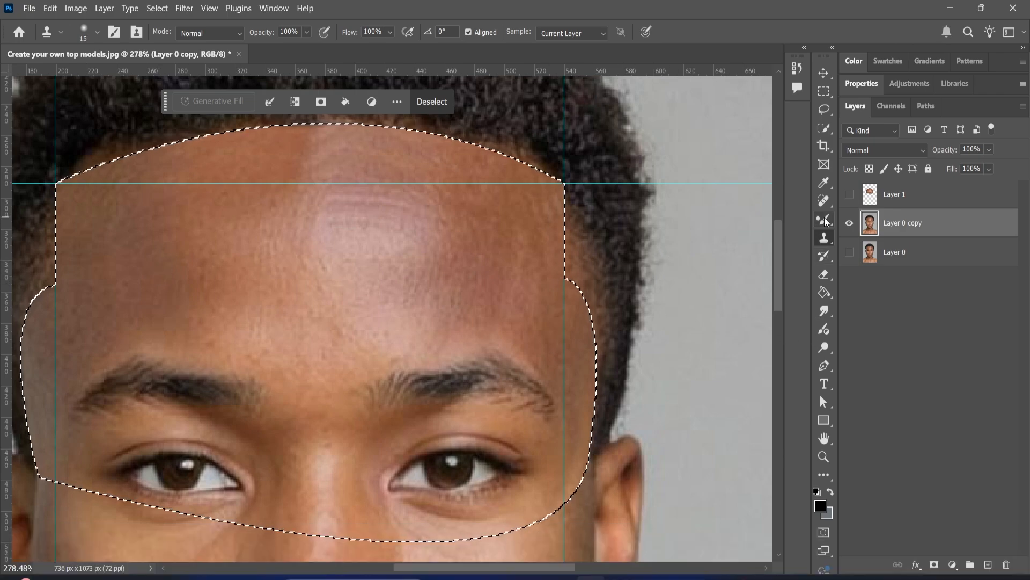
drag(824, 221, 863, 259)
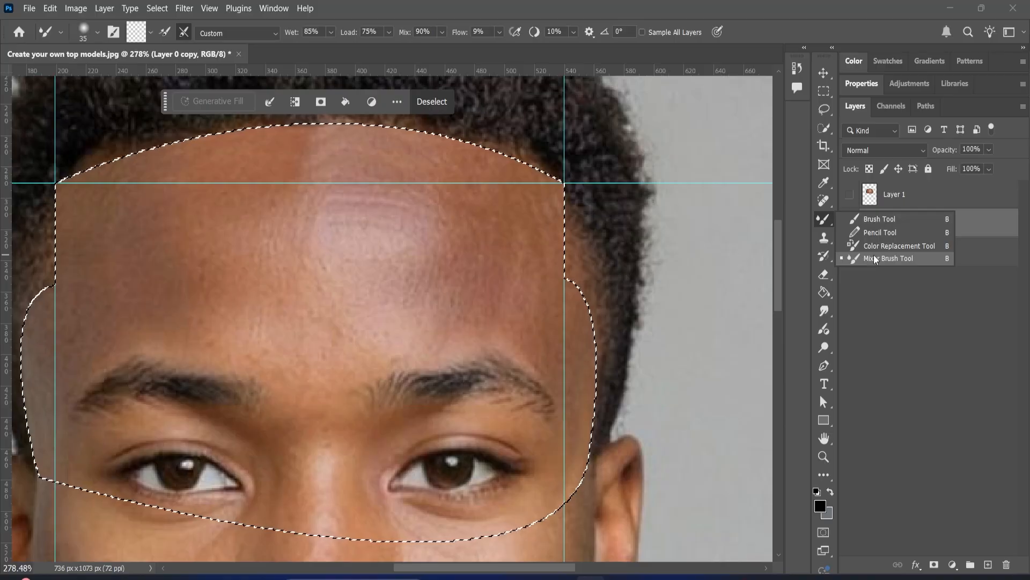
click(874, 256)
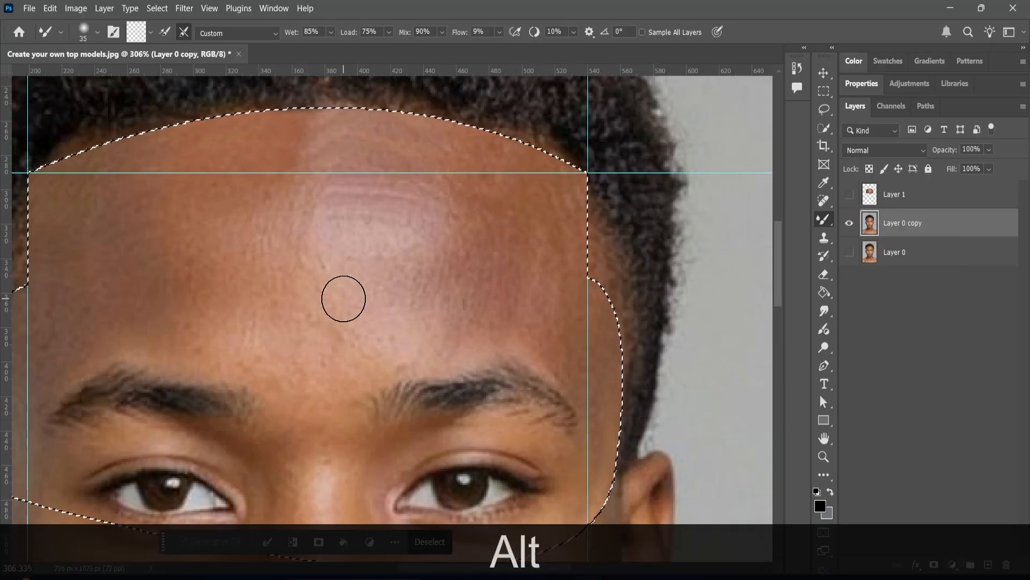
alt+scroll(347, 314, down, 2)
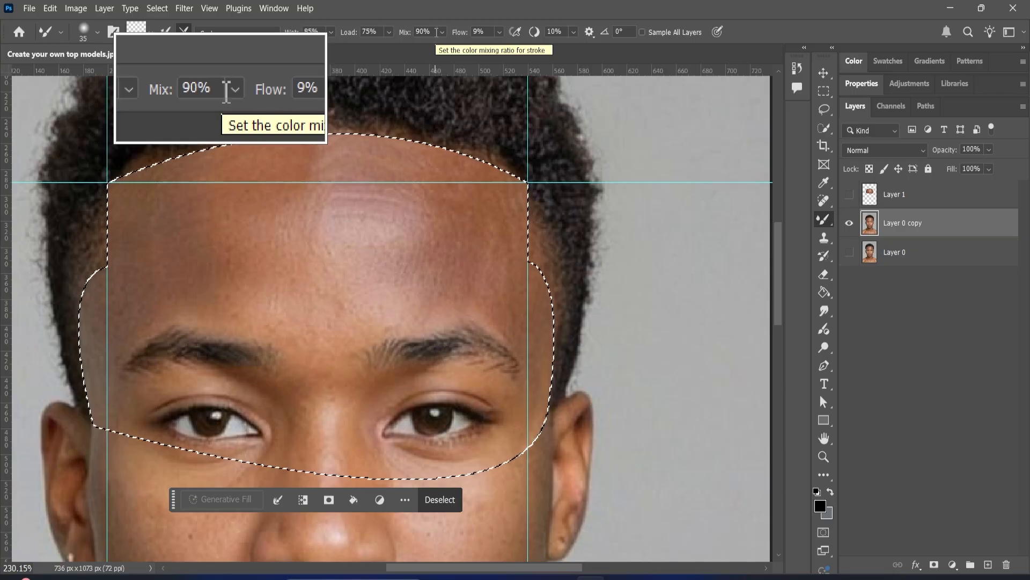
Set the Mixer Brush flow to 5% and clean the brush of any loaded colour
click(499, 33)
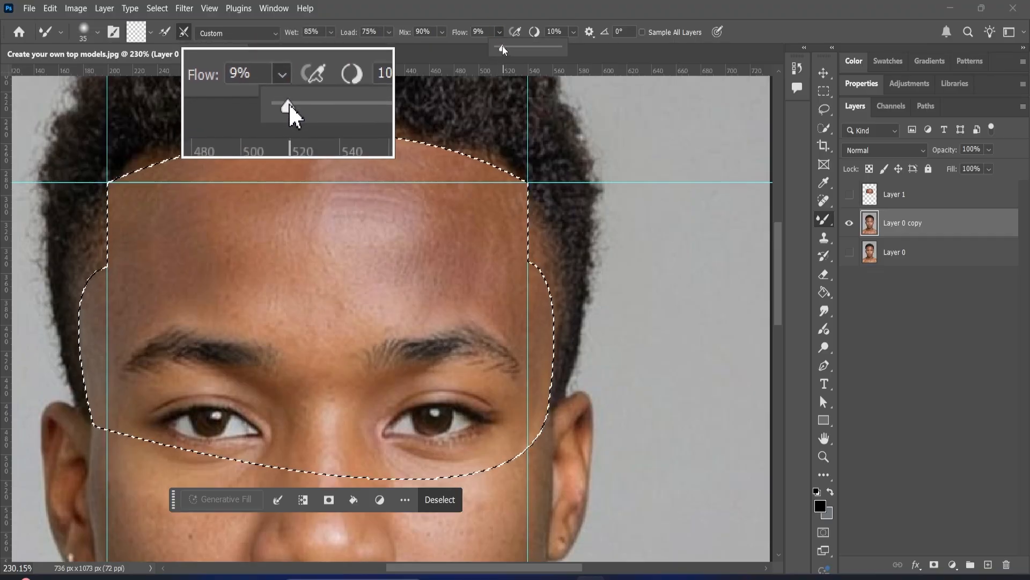
drag(502, 47, 501, 47)
click(452, 11)
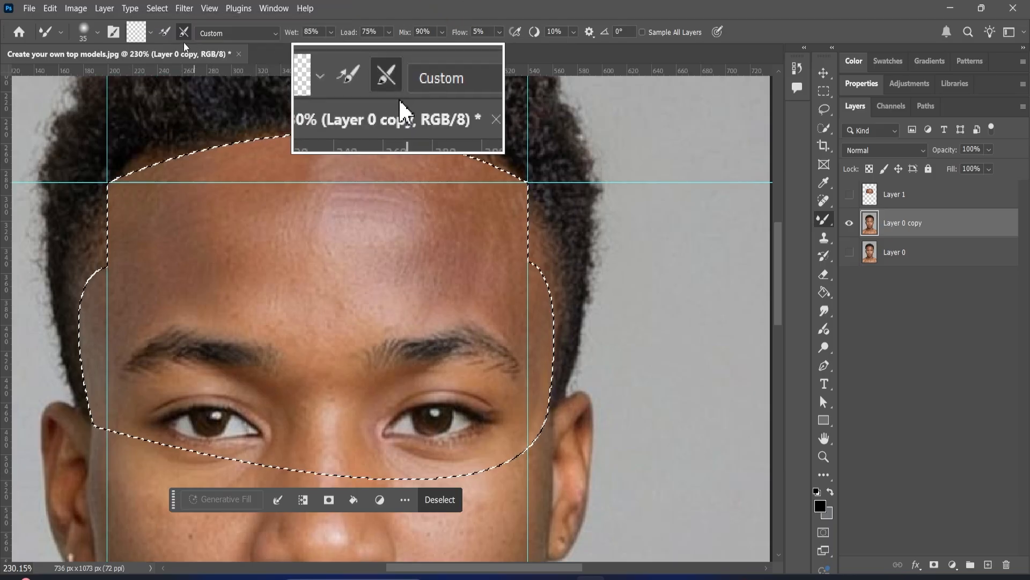
click(149, 36)
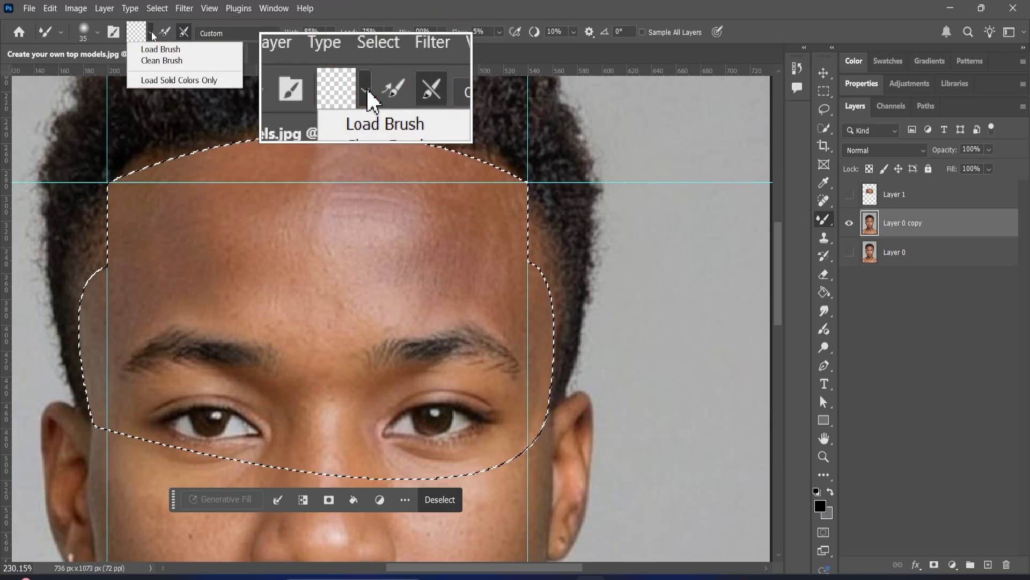
click(153, 61)
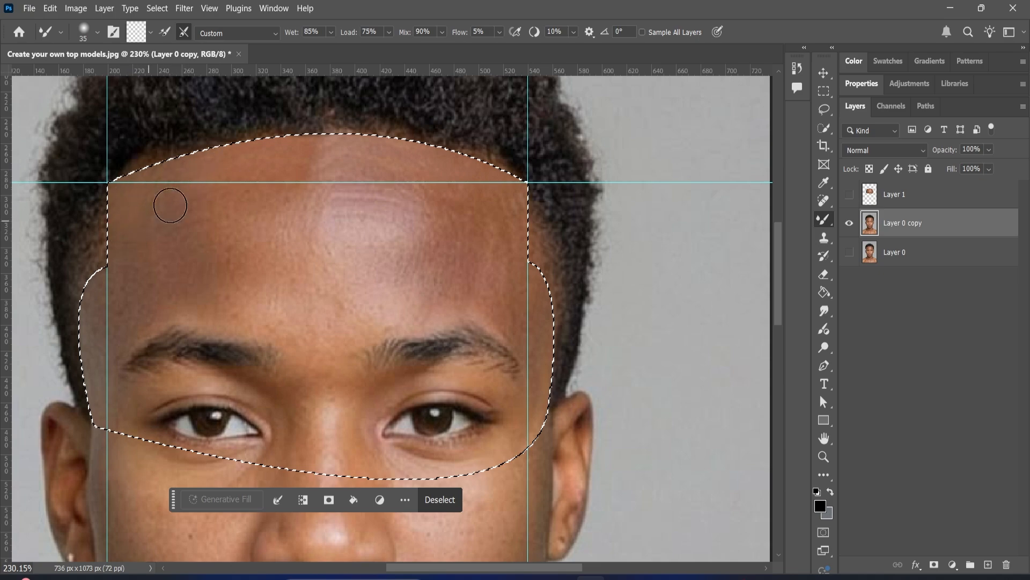
Blend the skin tones across the forehead inside the selection with the Mixer Brush
drag(130, 214, 130, 231)
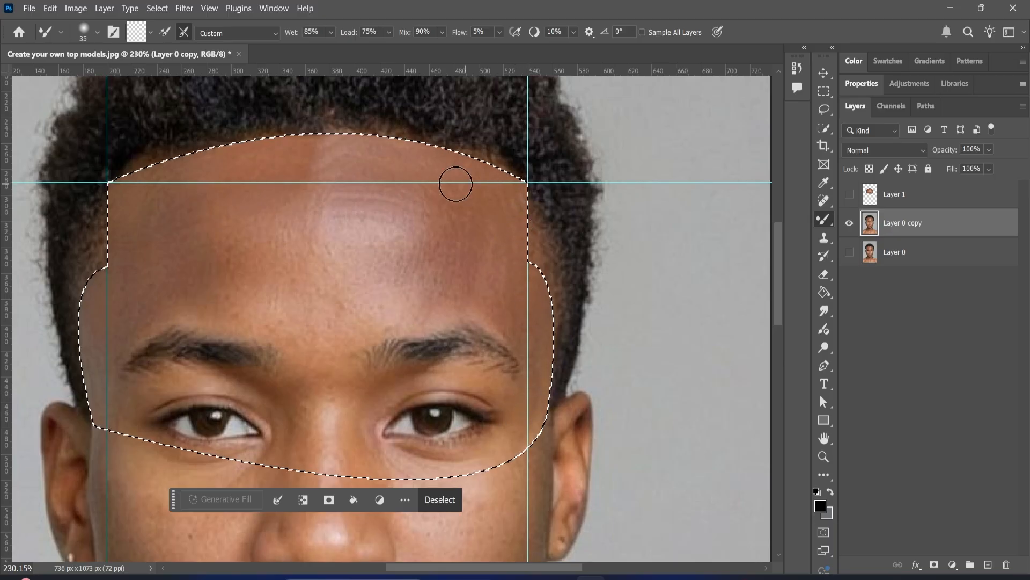
alt+scroll(381, 263, down, 2)
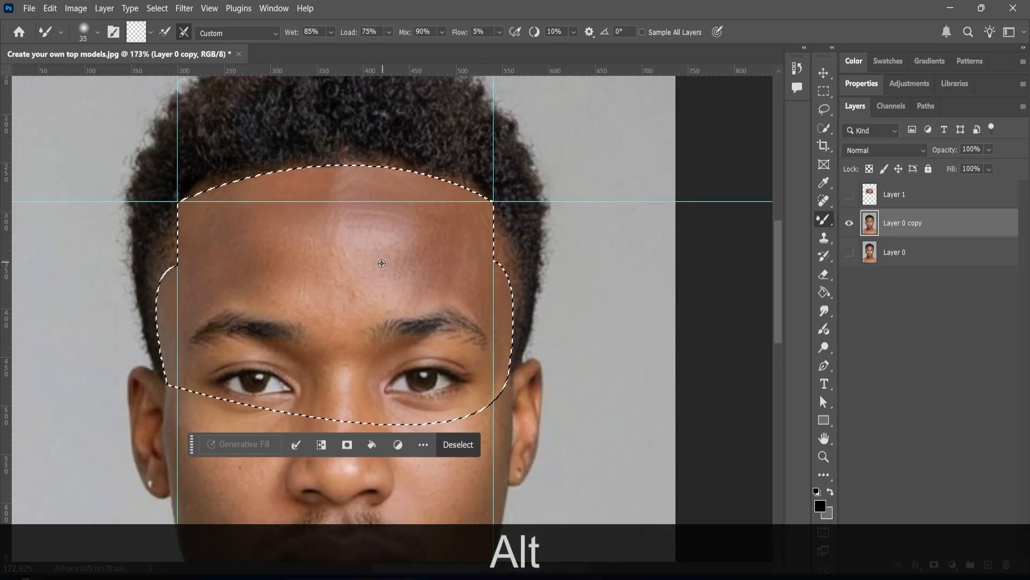
alt+scroll(371, 273, down, 3)
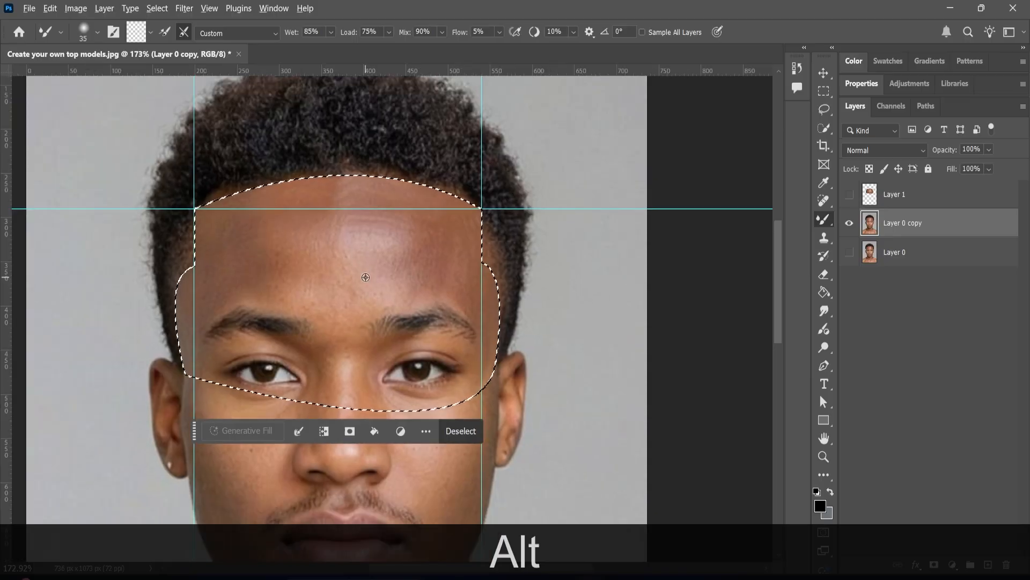
scroll(368, 282, up, 1)
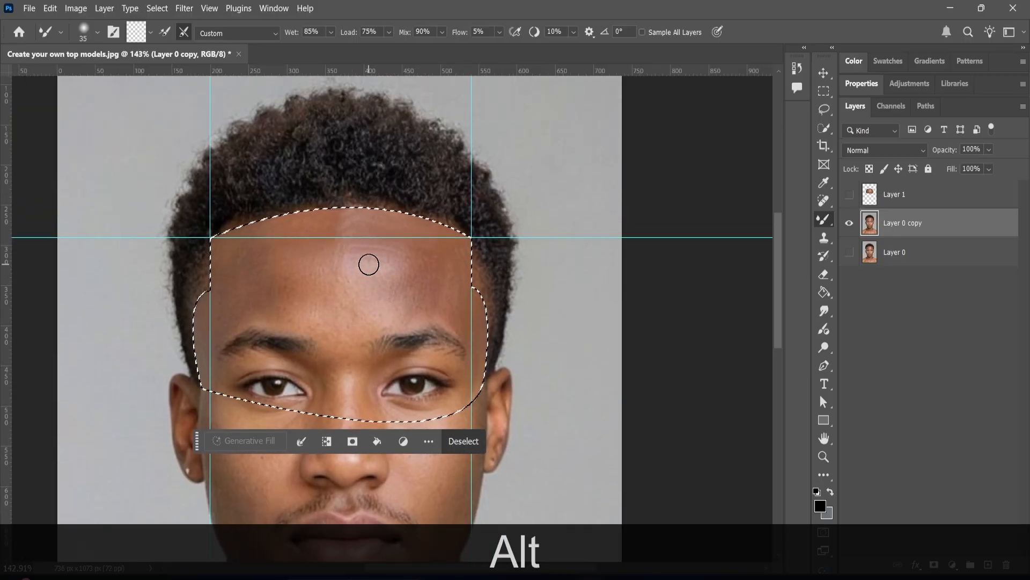
Invert the forehead selection to work on the hair outside it, and switch to the Clone Stamp tool
alt+scroll(432, 327, up, 3)
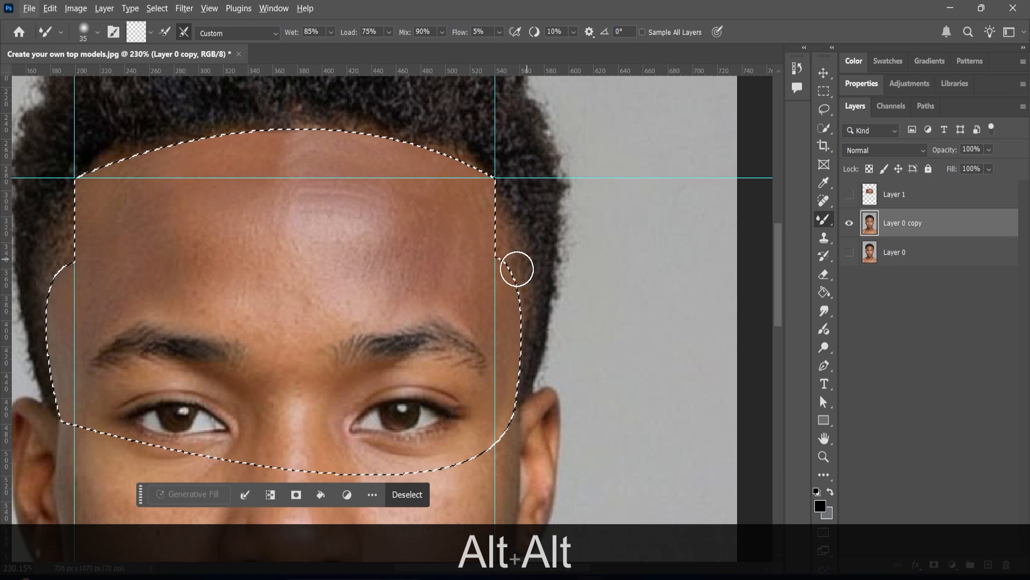
alt+scroll(510, 251, up, 2)
alt+scroll(510, 251, up, 1)
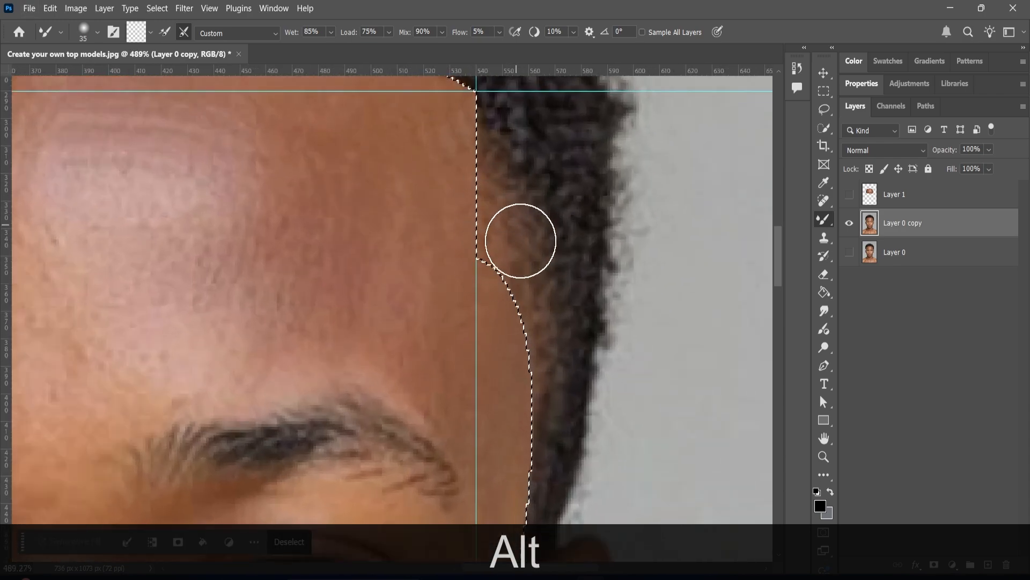
alt+scroll(507, 255, down, 4)
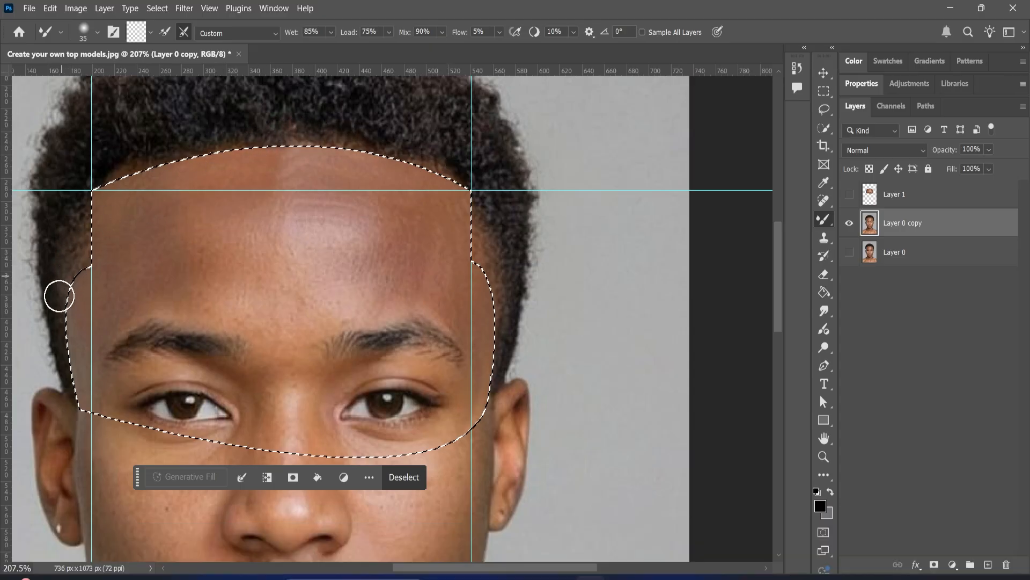
scroll(304, 297, up, 2)
scroll(303, 296, down, 3)
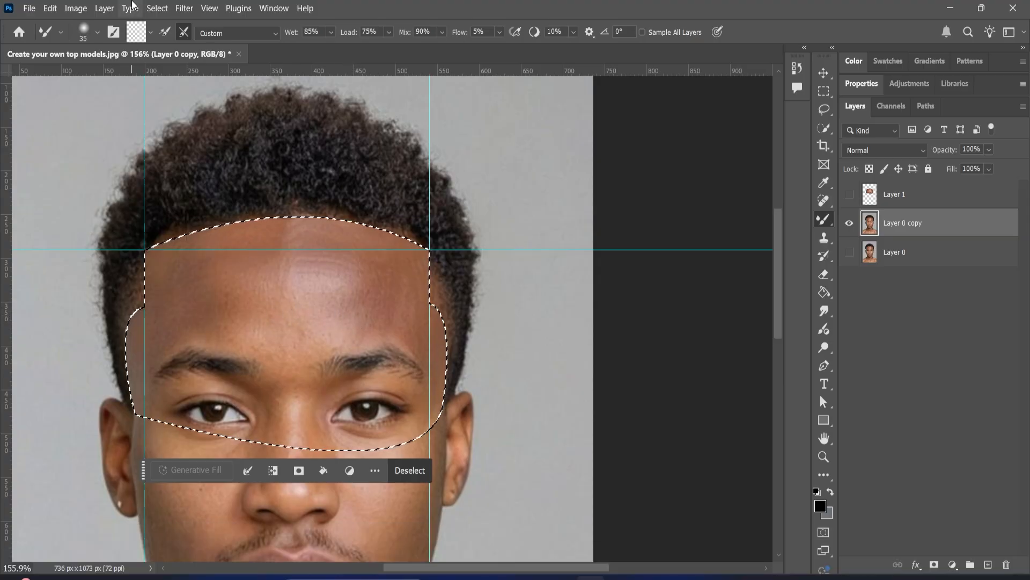
click(158, 8)
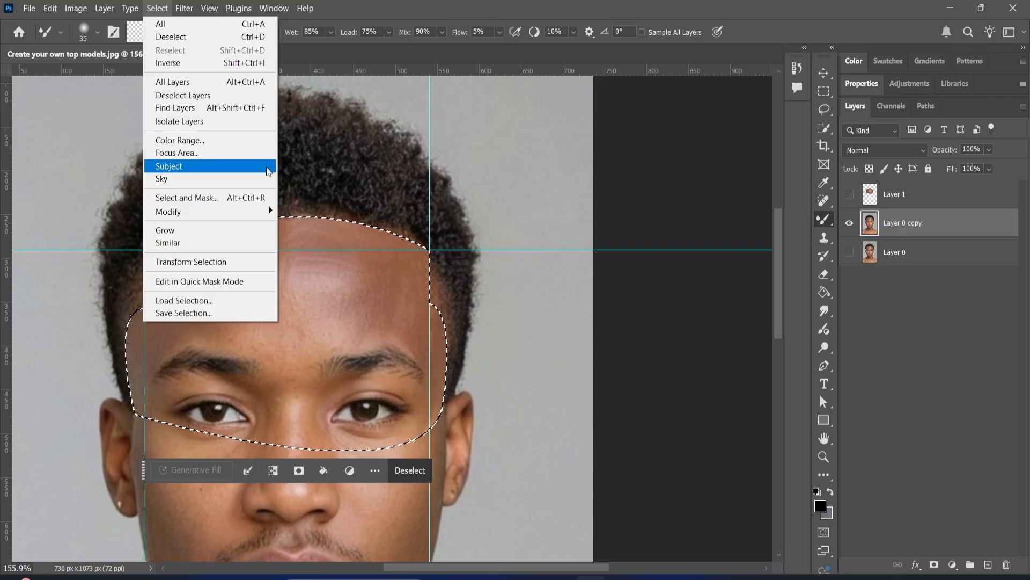
click(171, 62)
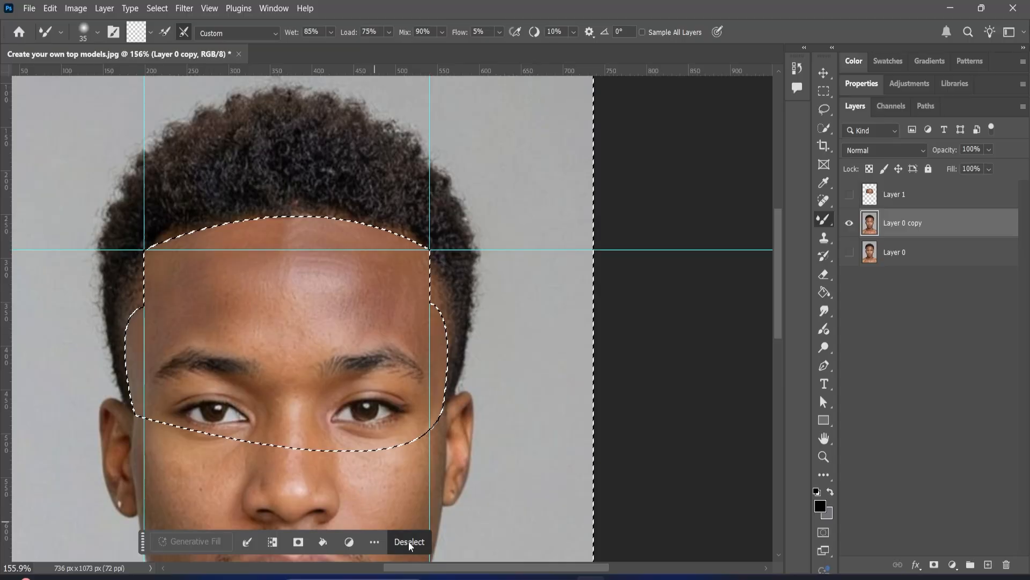
drag(462, 569, 435, 570)
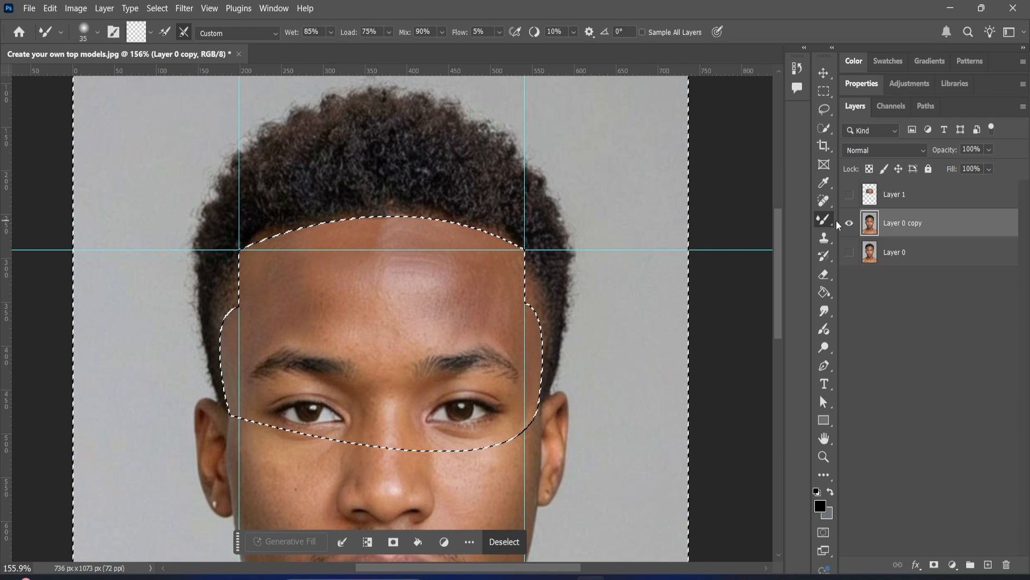
right_click(820, 220)
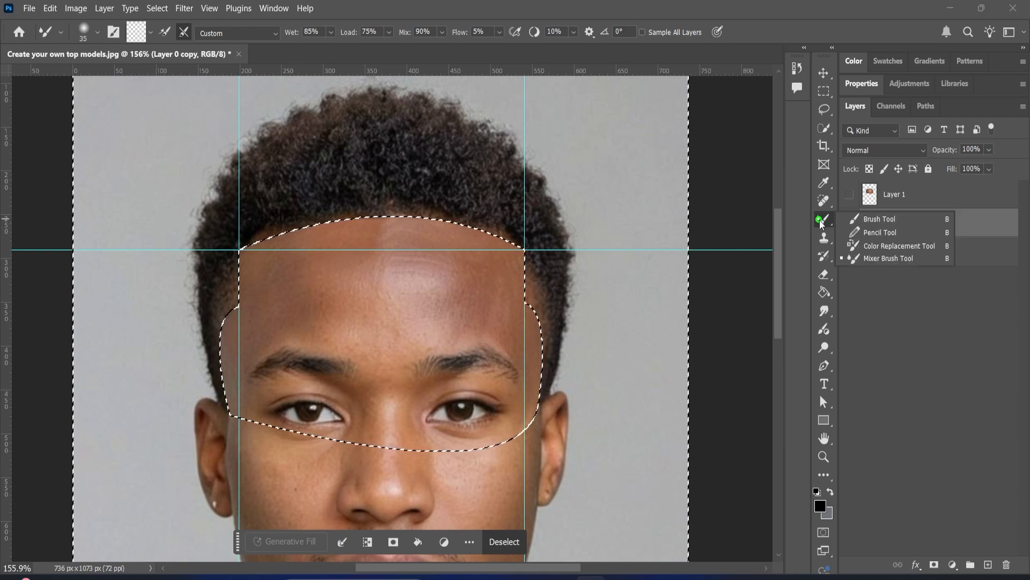
click(824, 237)
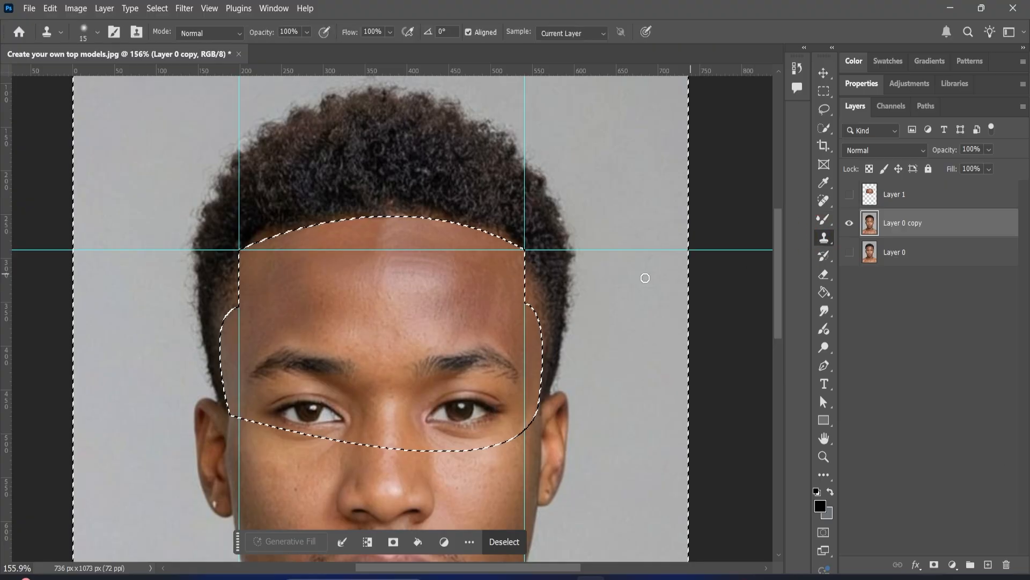
Try to clone sampled hair over the faded patch just outside the right straight selection edge
scroll(533, 307, up, 3)
scroll(544, 304, down, 2)
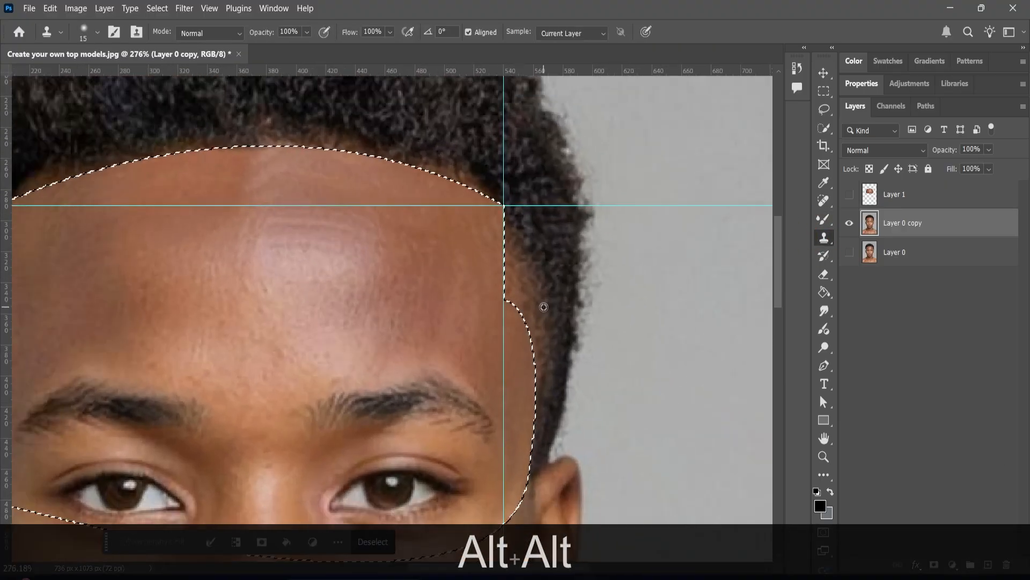
alt+click(535, 221)
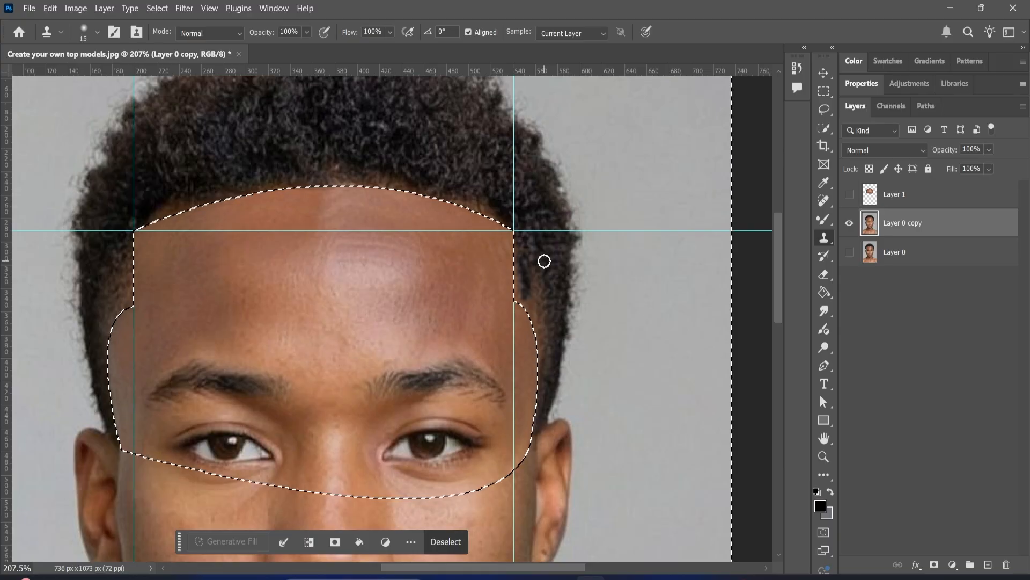
key(ctrl+z)
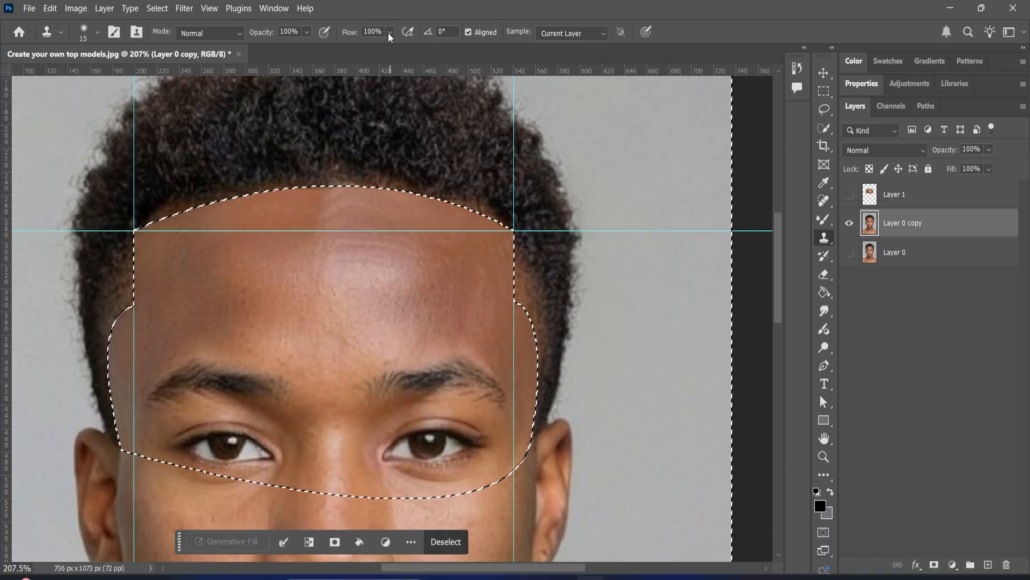
Set the Clone Stamp flow to 21%
click(389, 32)
drag(368, 49, 357, 51)
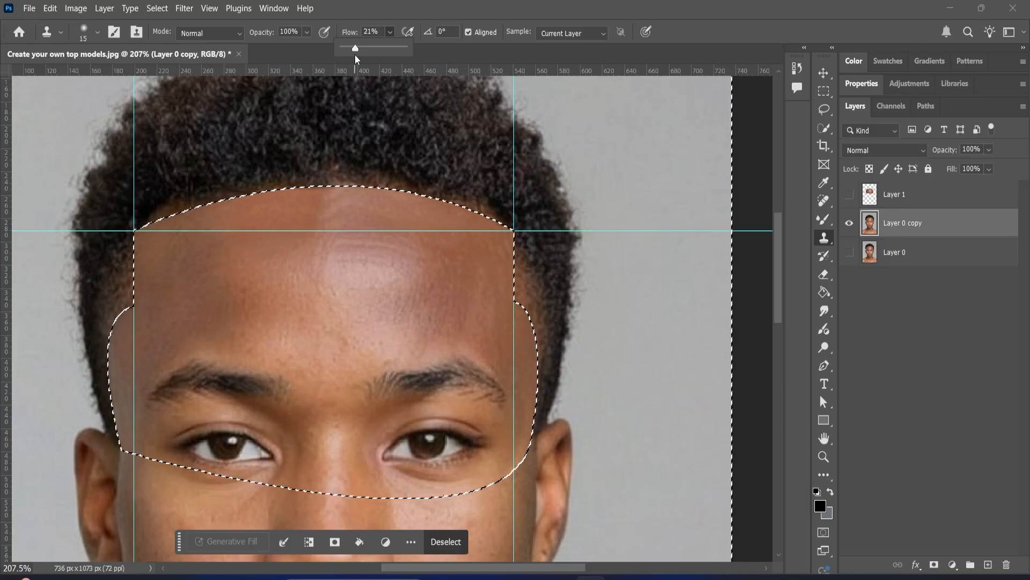
click(419, 6)
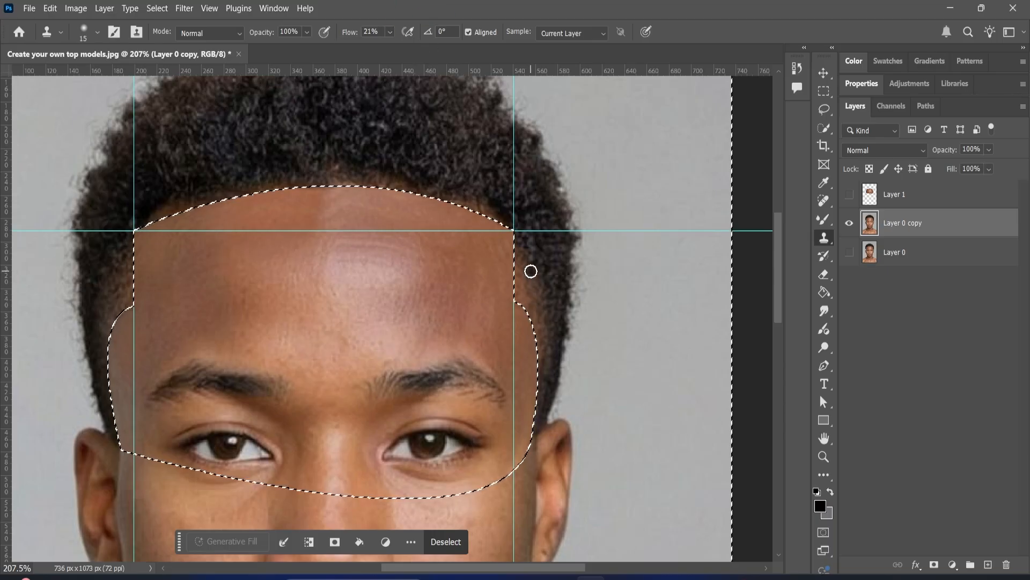
Clone hair with a size 25 brush over the faded patch outside the right straight selection edge, undoing the last stroke
key(alt)
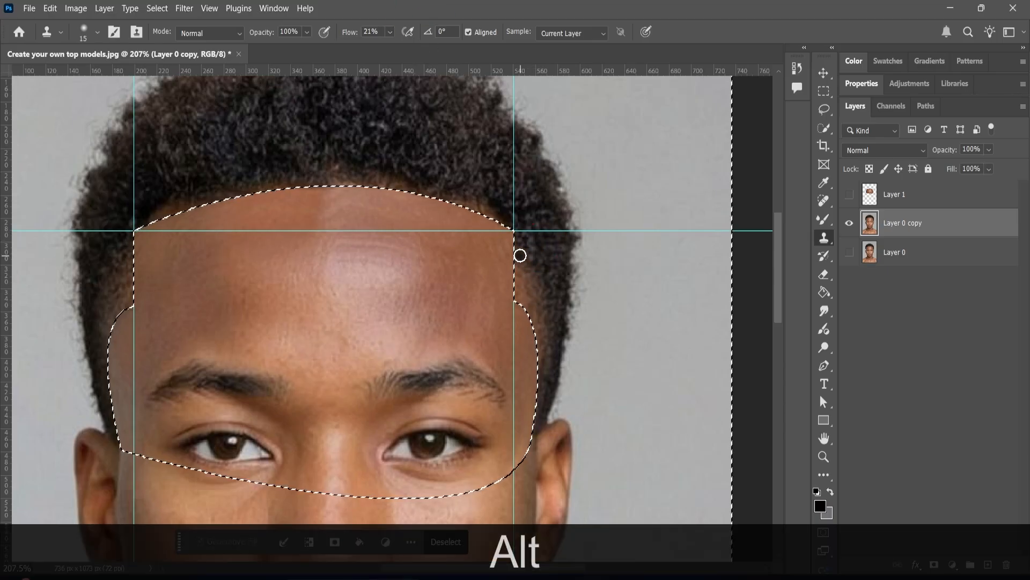
key(bracketright)
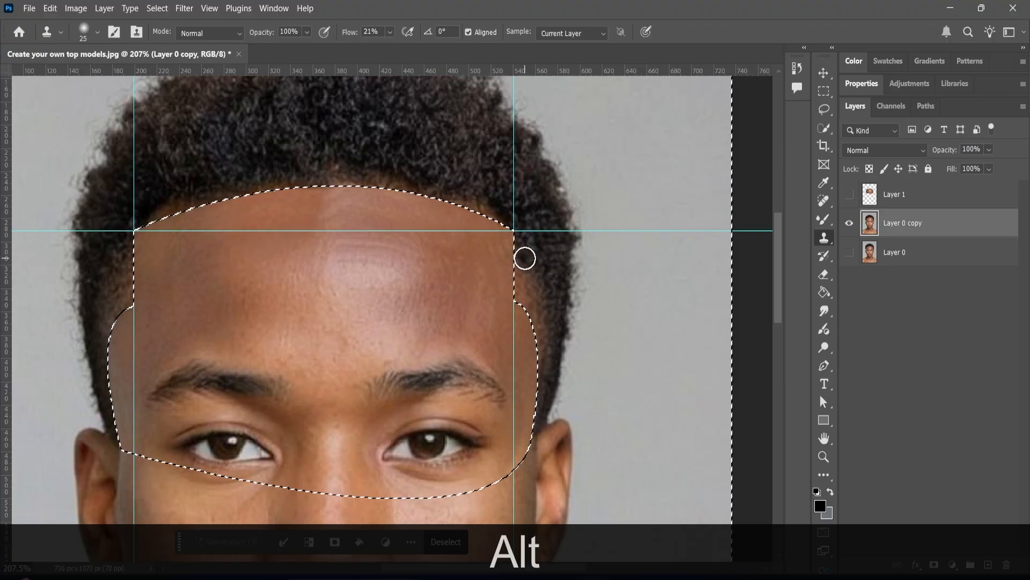
drag(525, 258, 524, 296)
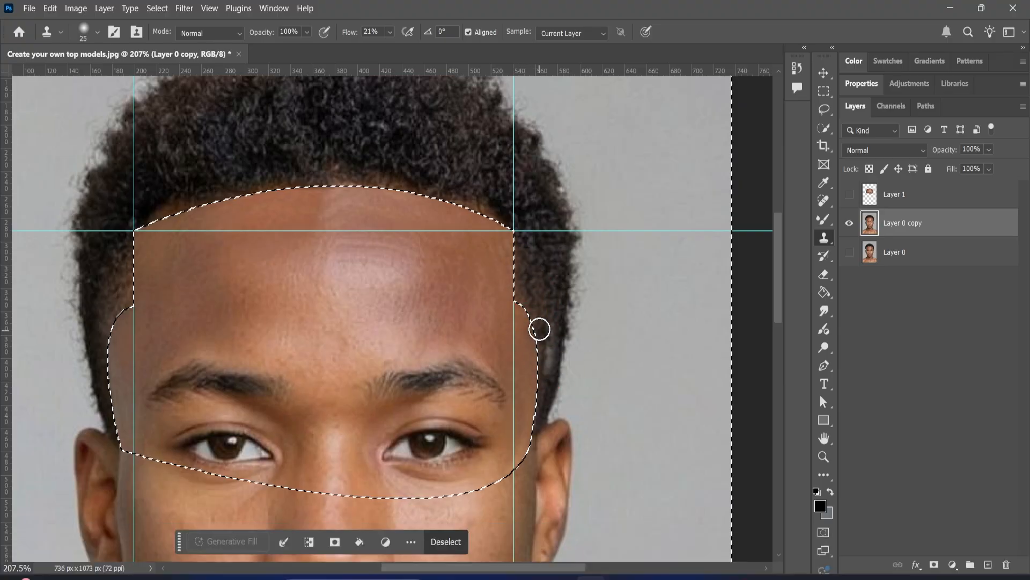
key(ctrl+z)
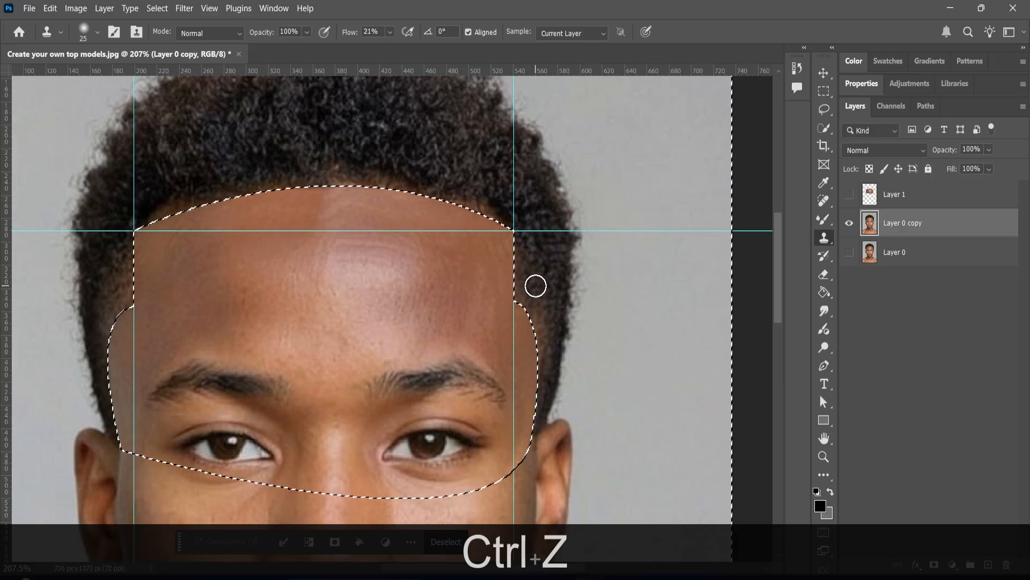
Clone freshly sampled hair over the faded area outside the right straight selection edge and down beside the right temple curve
alt+click(548, 246)
click(531, 313)
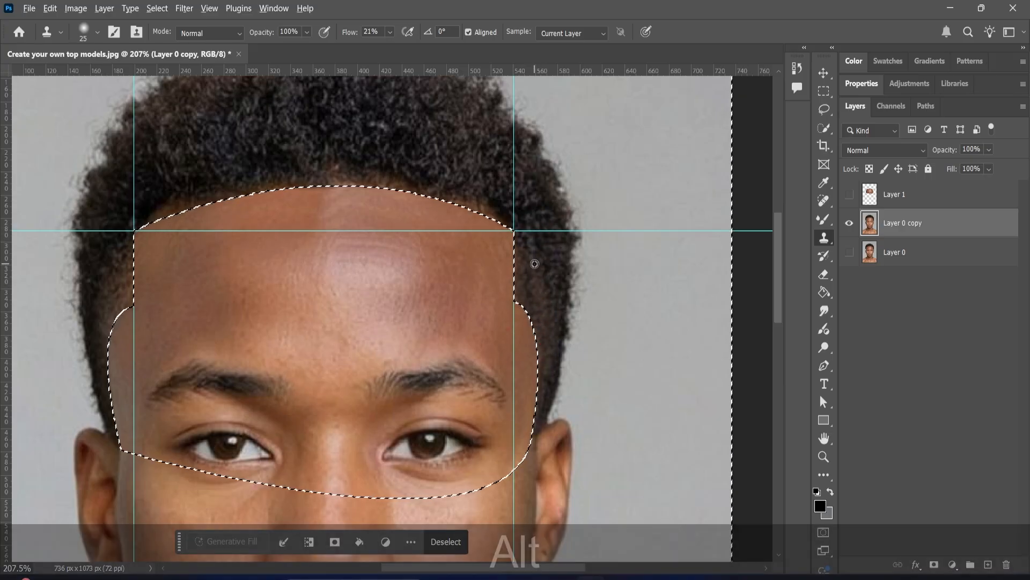
alt+click(543, 249)
click(542, 361)
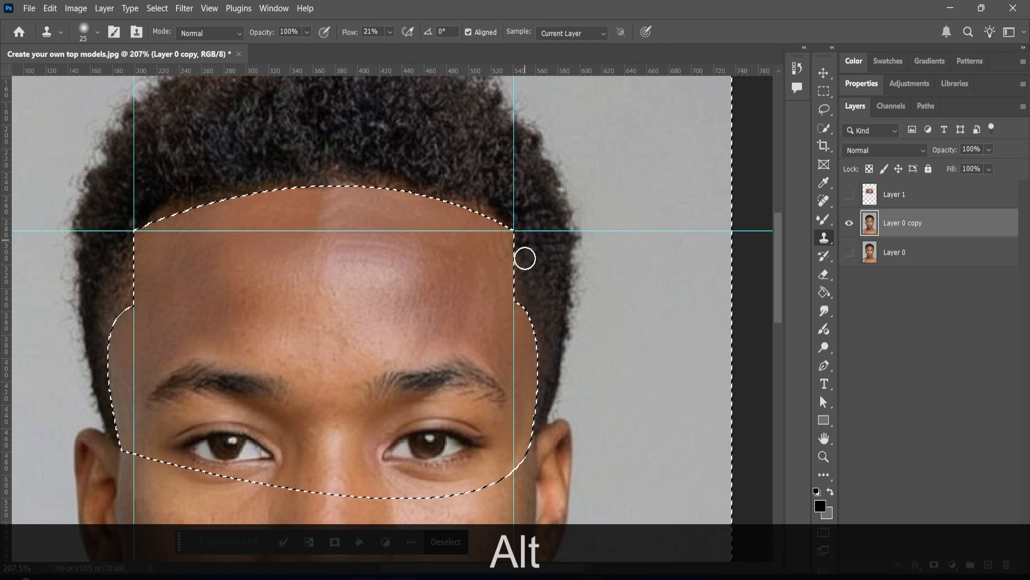
Clone sampled dark hair over the thin spots just above the curved top selection edge, from the right corner to the left corner
scroll(505, 279, up, 2)
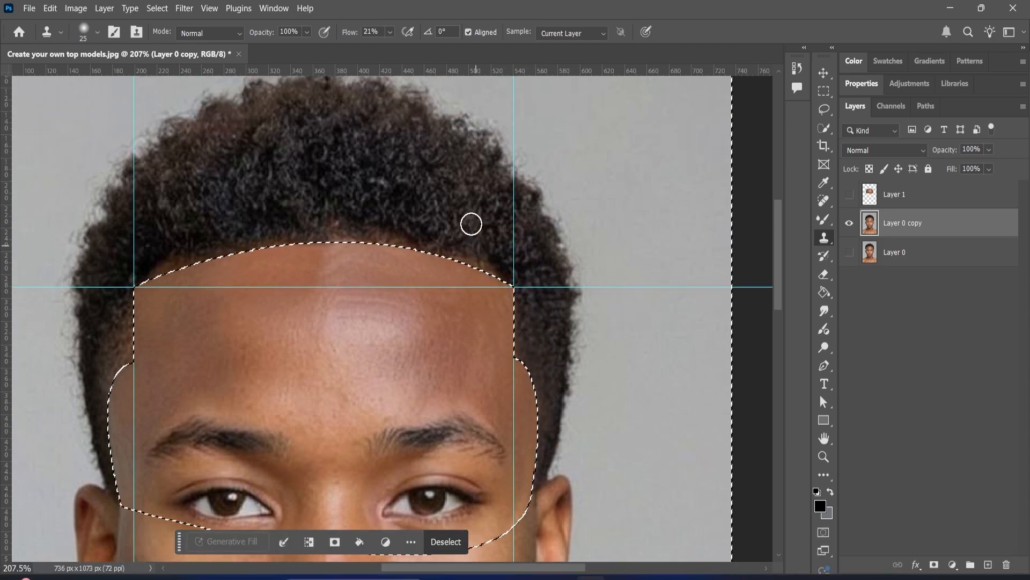
alt+click(445, 199)
alt+click(506, 265)
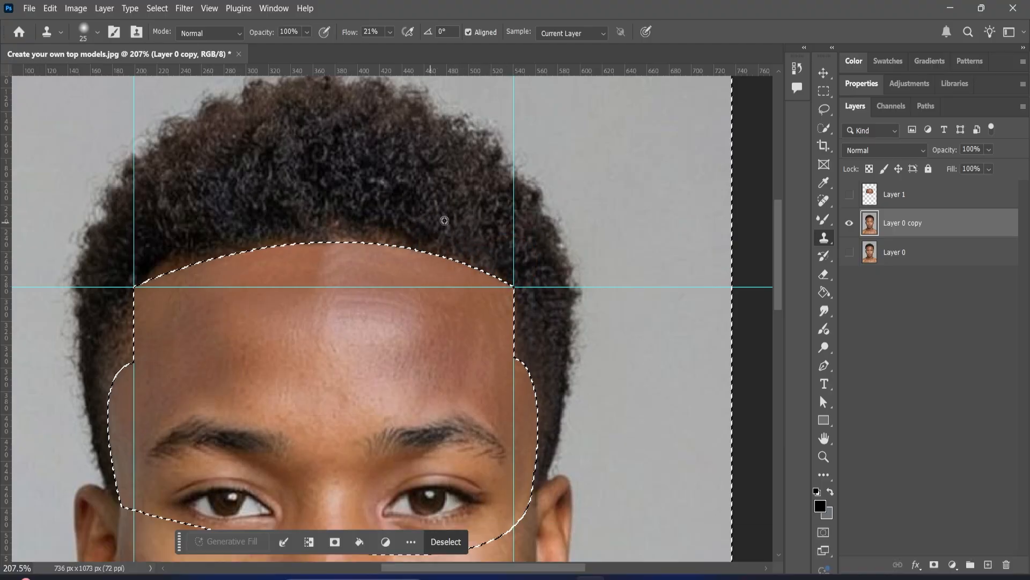
alt+click(446, 217)
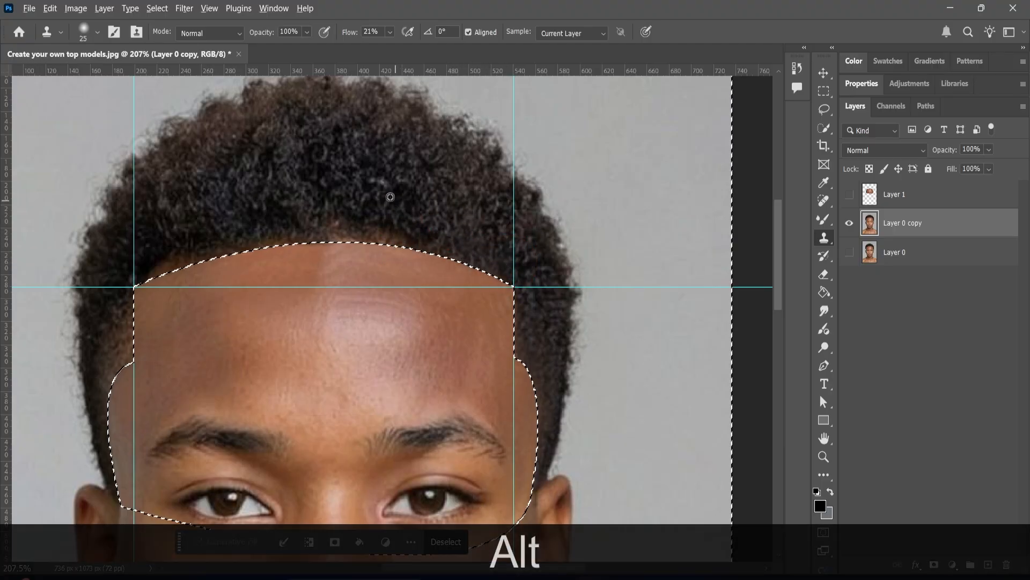
alt+click(315, 223)
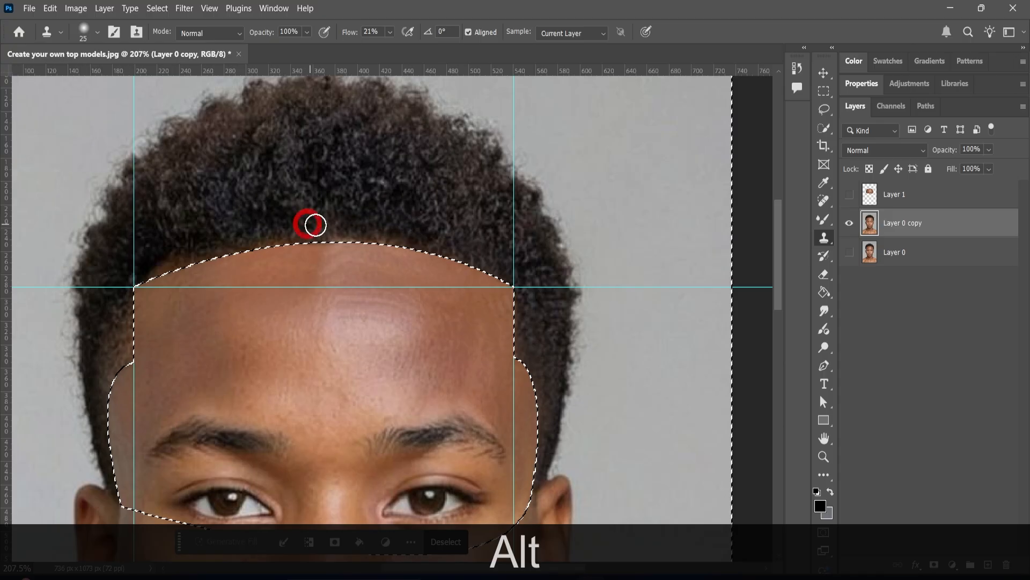
alt+click(412, 199)
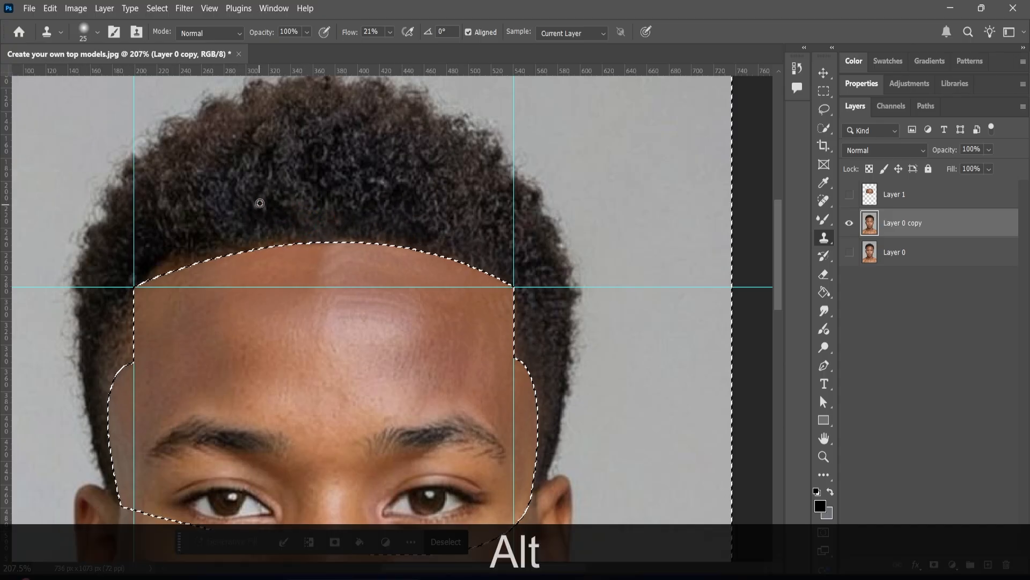
alt+click(213, 238)
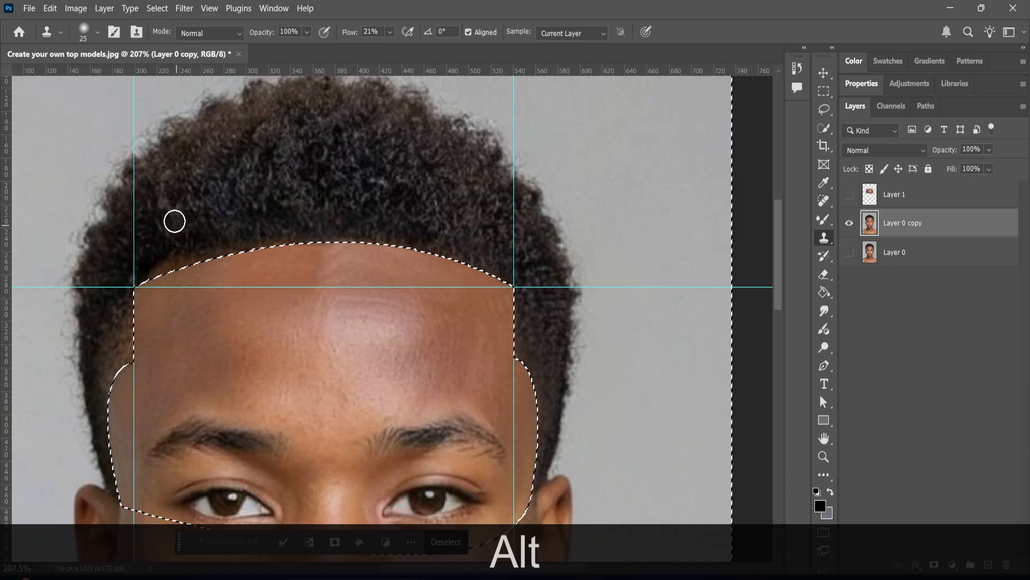
alt+click(175, 218)
alt+click(127, 260)
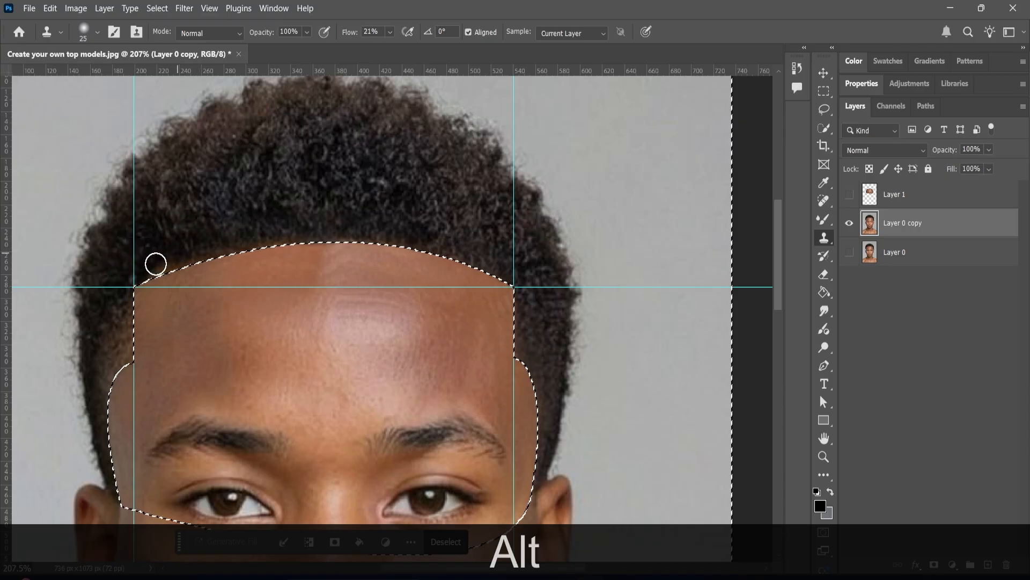
click(123, 267)
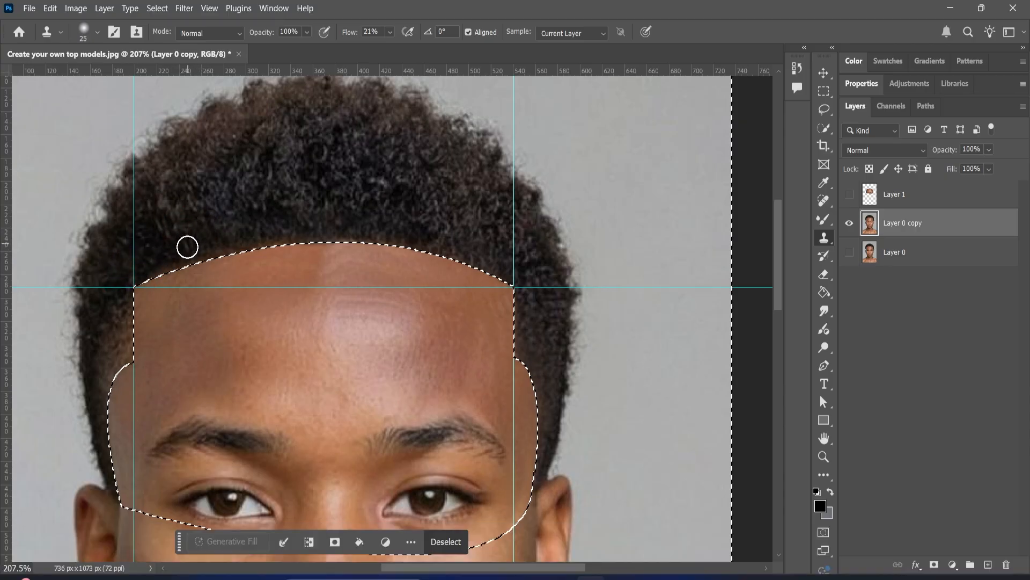
click(469, 251)
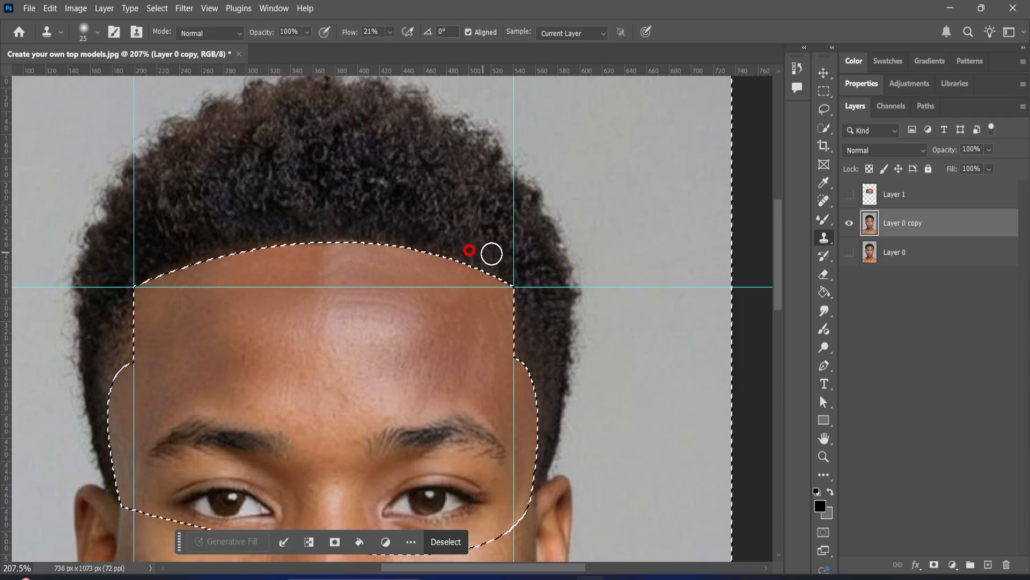
Clone hair sampled above the left corner over the faded patch outside the left straight selection edge
scroll(131, 276, down, 3)
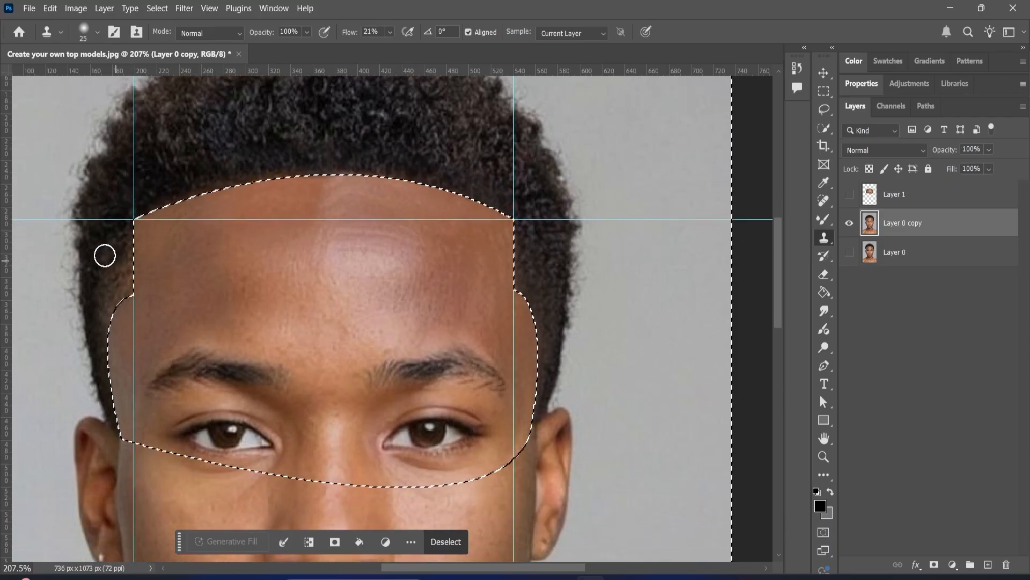
alt+click(110, 170)
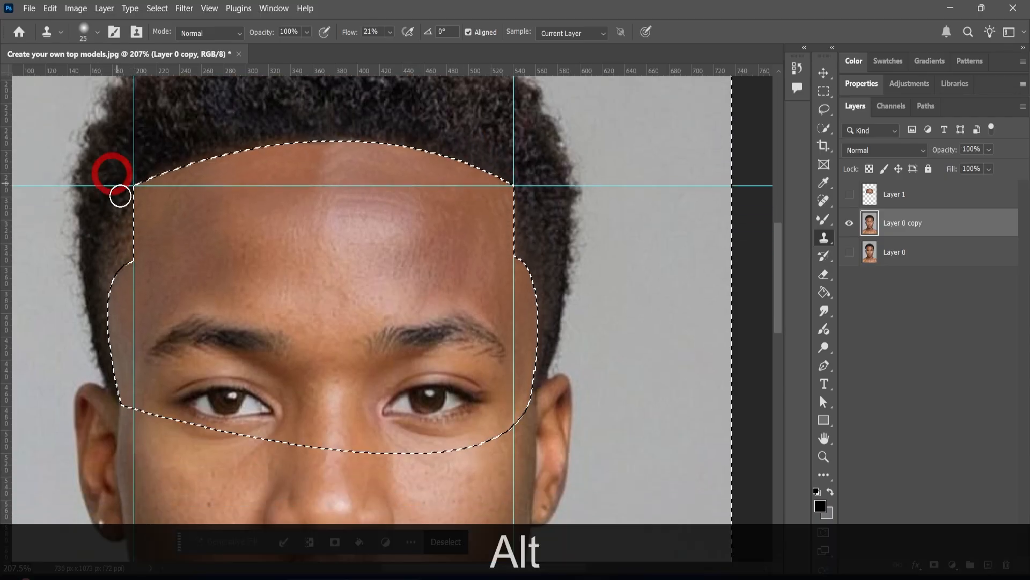
drag(129, 204, 134, 281)
mouse_move(127, 210)
mouse_down()
mouse_move(115, 260)
mouse_move(124, 216)
mouse_move(123, 266)
mouse_up()
click(102, 292)
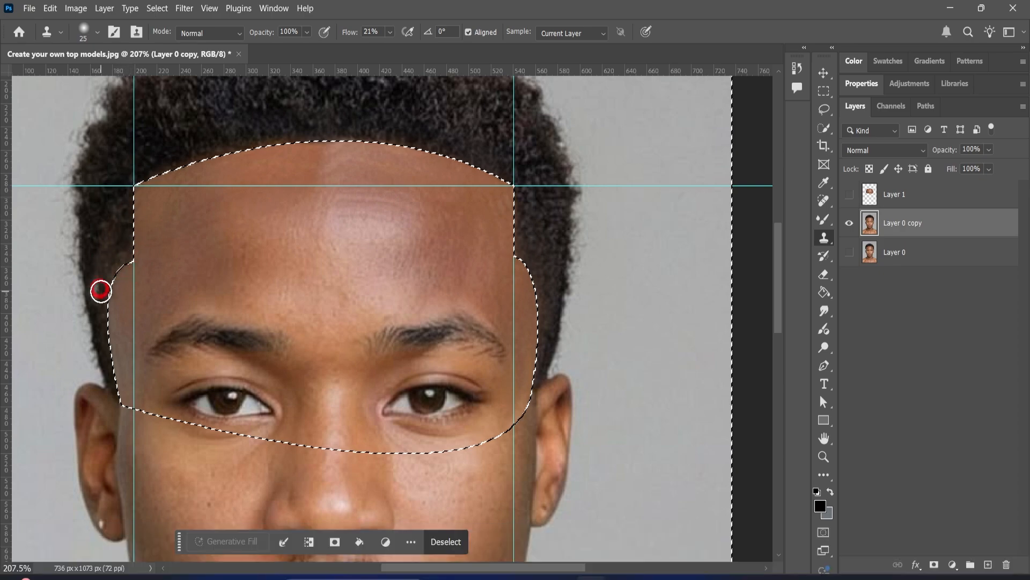
Resample hair near the left corner, clone it down around the left temple curve, and undo the last stroke
alt+click(117, 181)
mouse_move(124, 227)
mouse_down()
mouse_move(139, 200)
mouse_move(121, 198)
mouse_up()
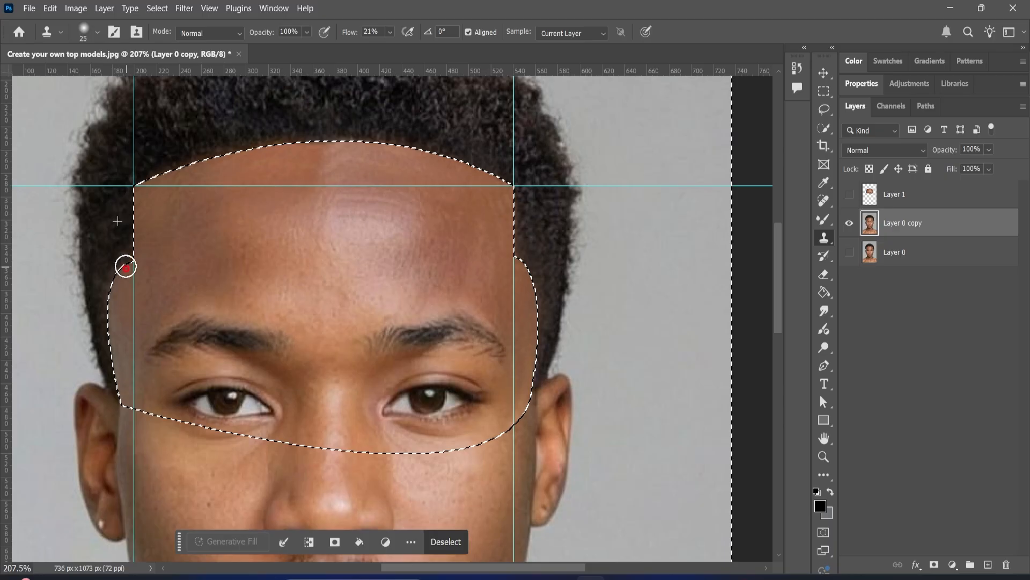
mouse_move(125, 266)
mouse_down()
mouse_move(98, 299)
mouse_move(102, 320)
mouse_move(102, 311)
mouse_up()
click(82, 273)
key(ctrl+z)
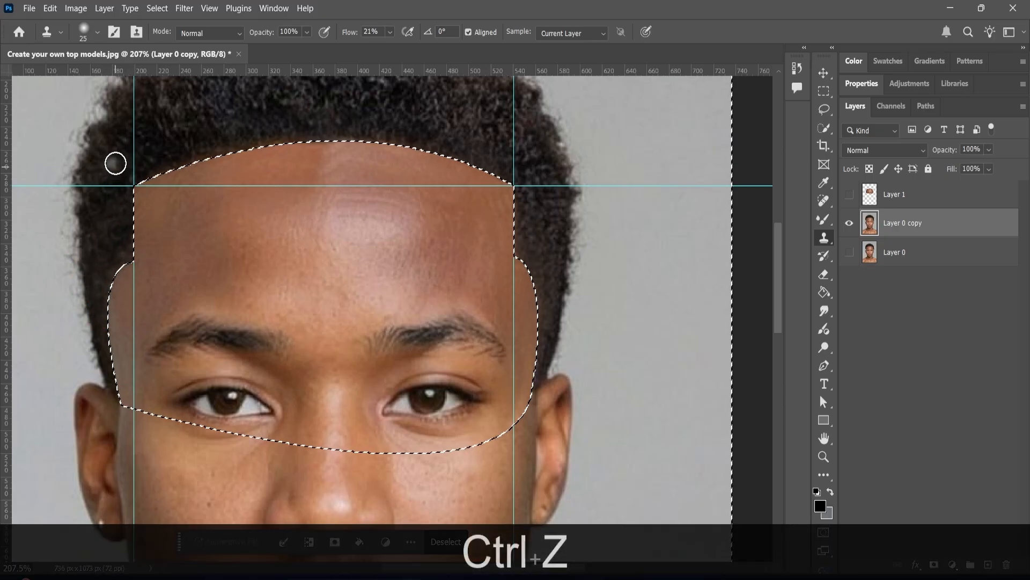
Touch up the remaining light spots with cloned hair at the left temple corner, beside the right straight edge and above the top hairline
alt+click(116, 163)
click(126, 259)
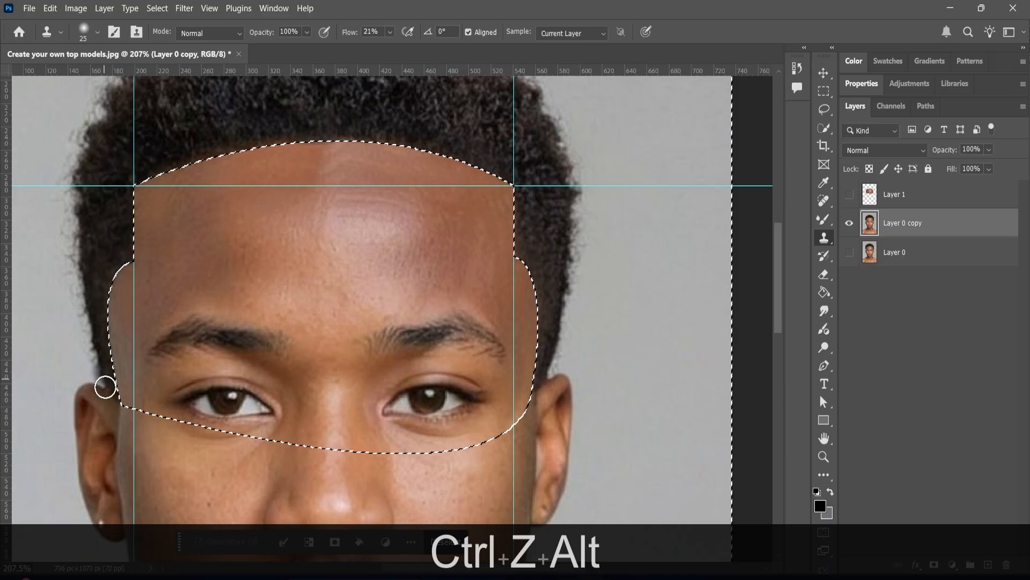
drag(529, 226, 531, 246)
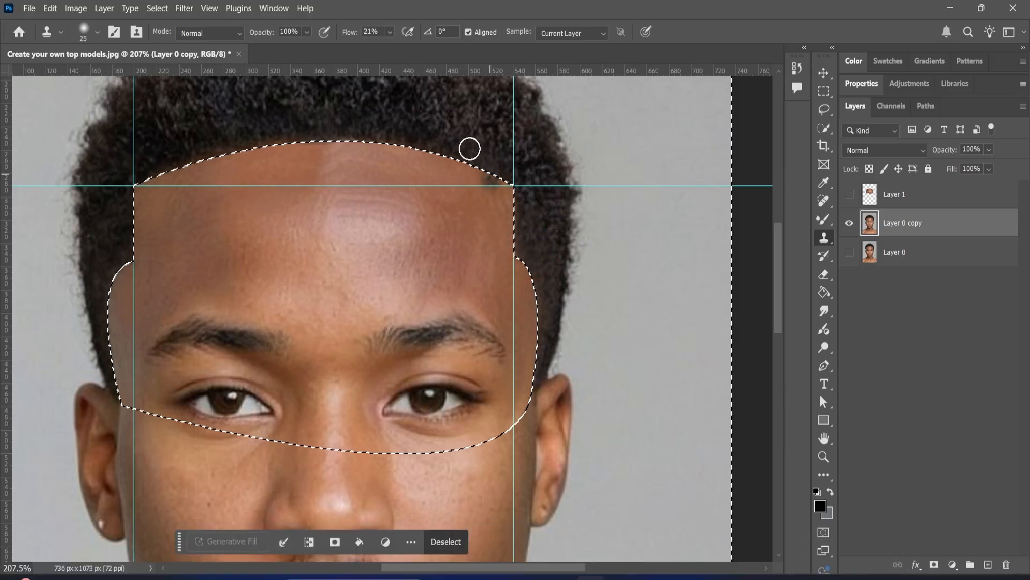
click(317, 136)
Deselect the area outside the forehead and hide the guides
scroll(348, 297, down, 3)
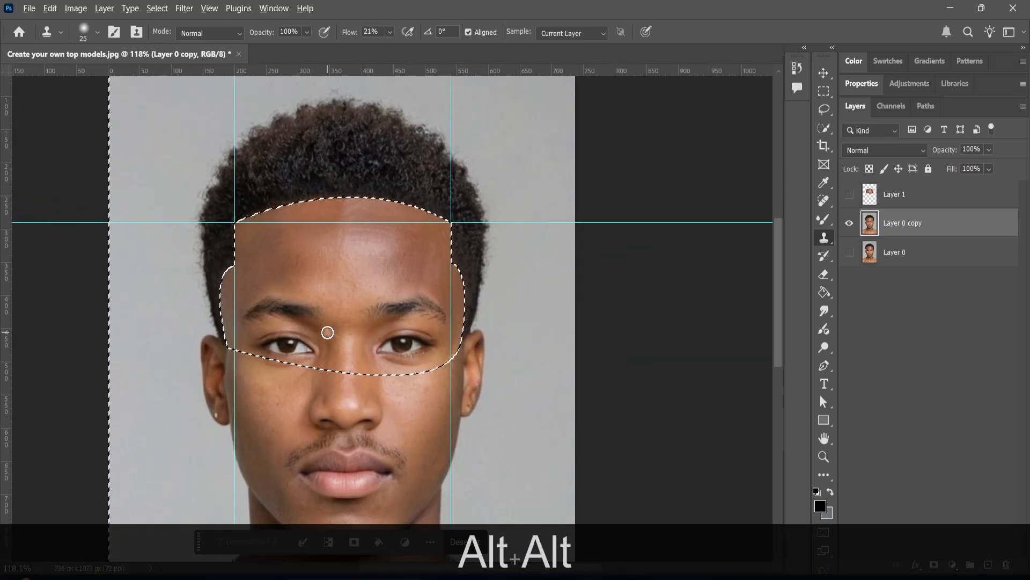
scroll(349, 297, up, 2)
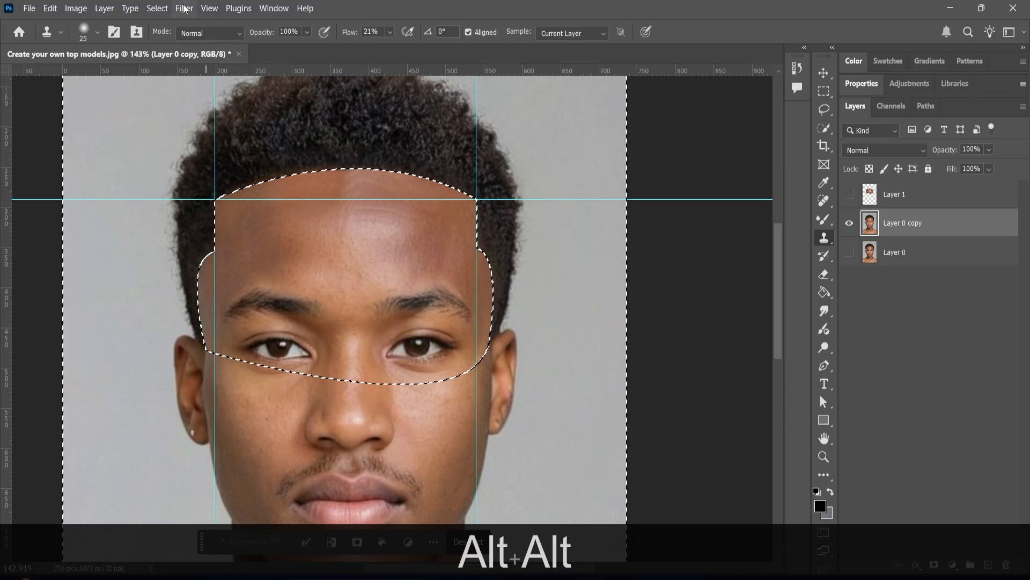
click(157, 8)
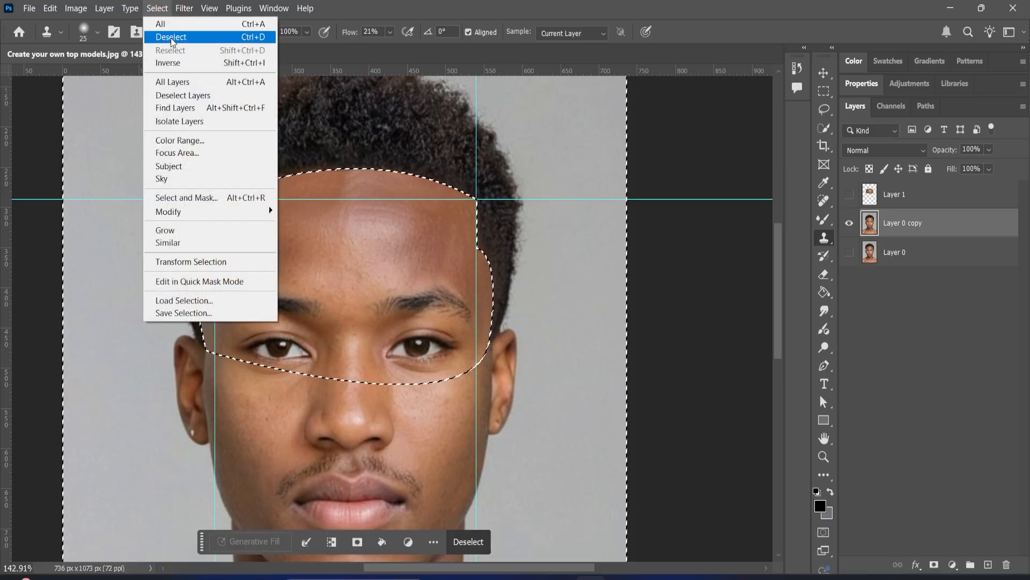
click(169, 37)
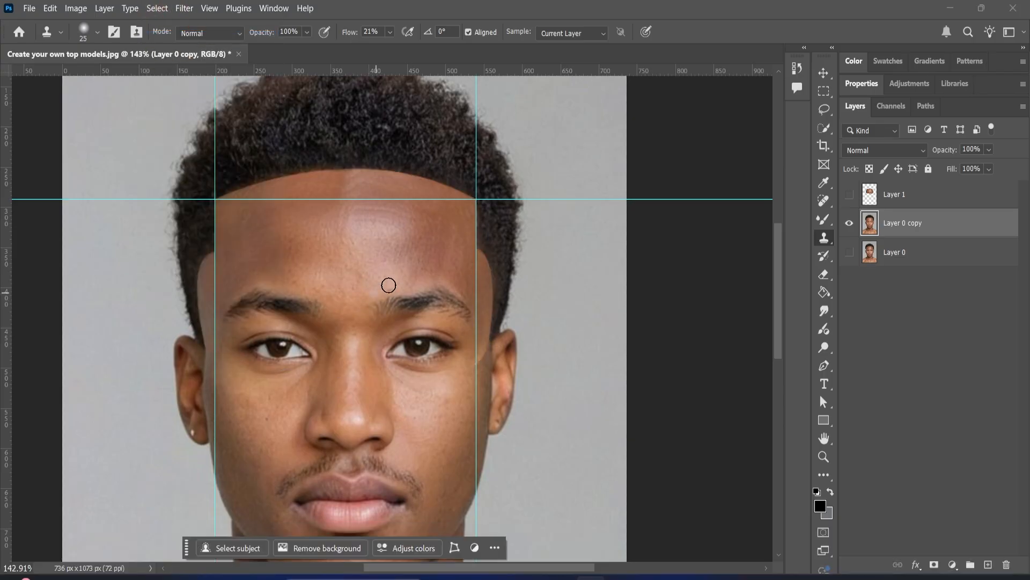
key(ctrl+h)
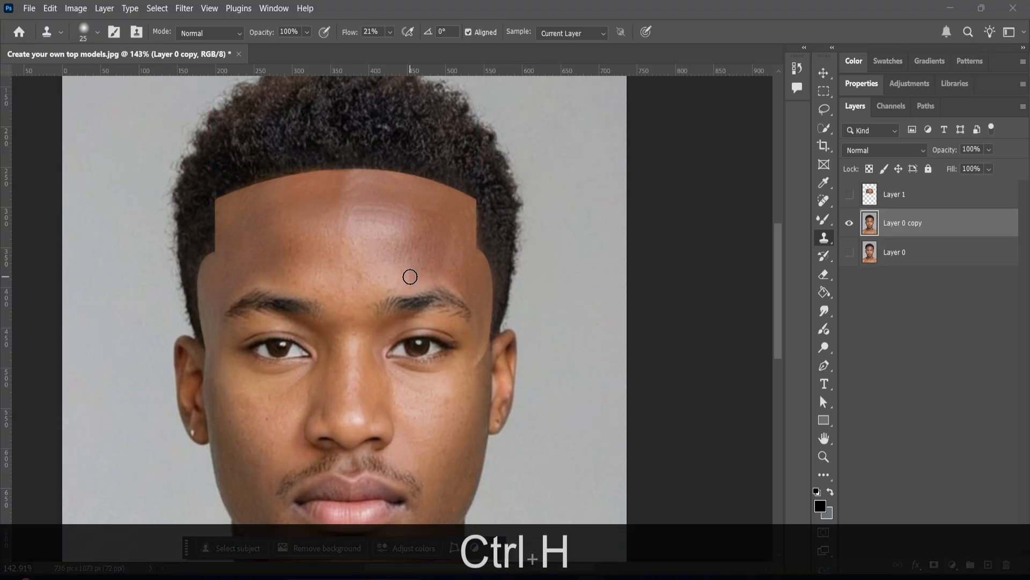
Show Layer 0 and toggle the visibility of Layer 0 copy to compare the original and new hairlines, leaving both layers shown
scroll(424, 296, down, 5)
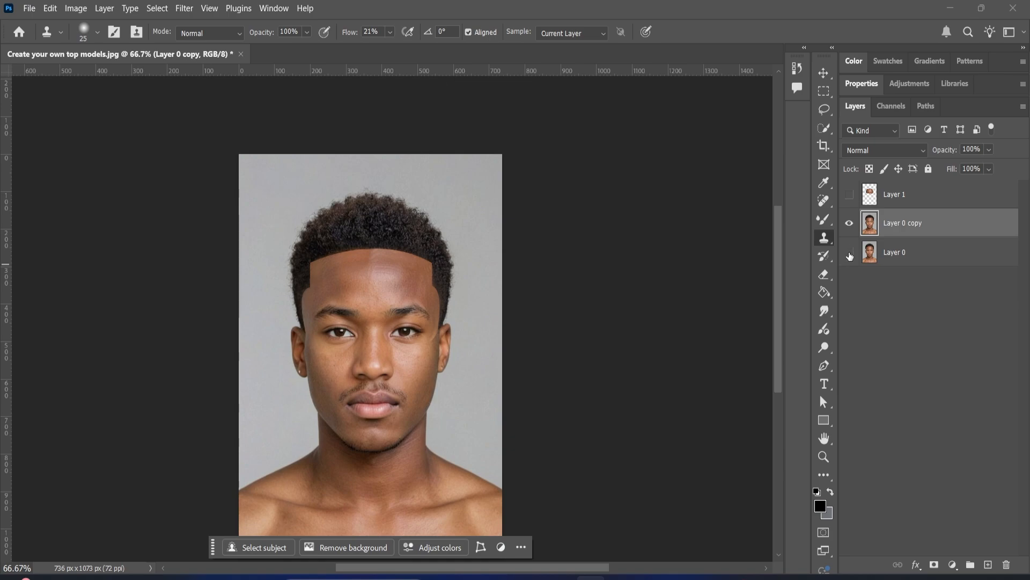
click(849, 252)
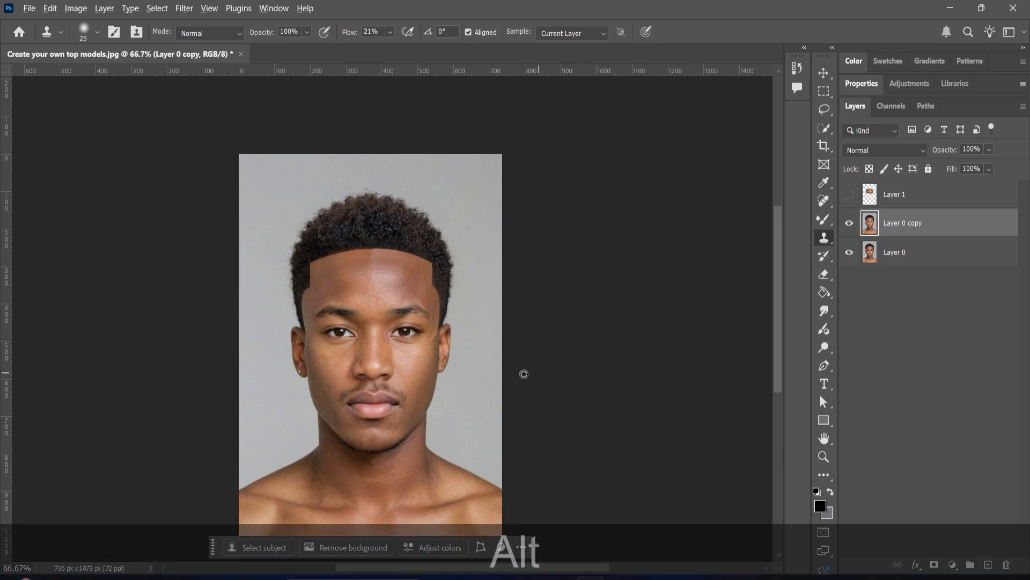
scroll(524, 373, up, 4)
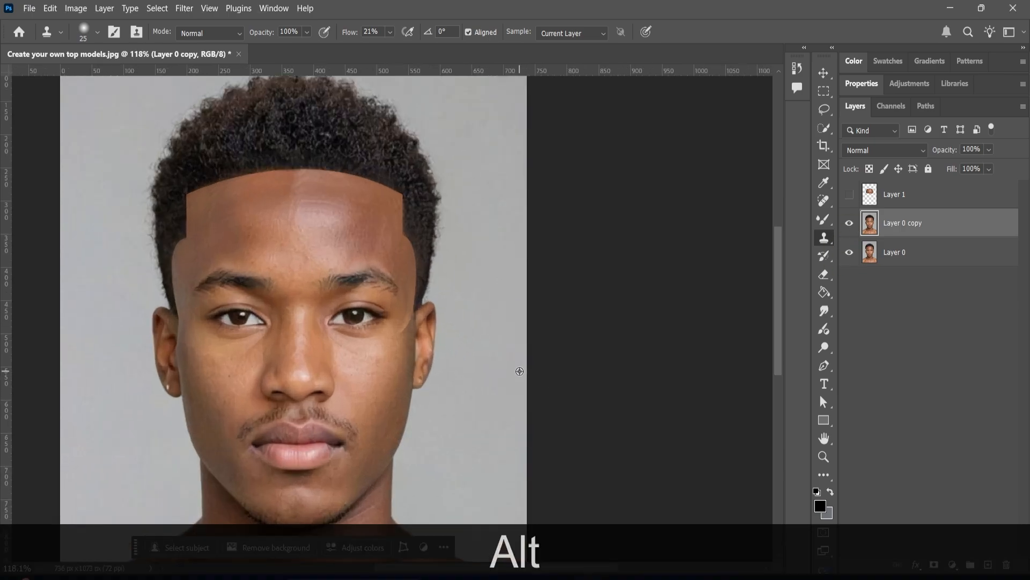
click(850, 224)
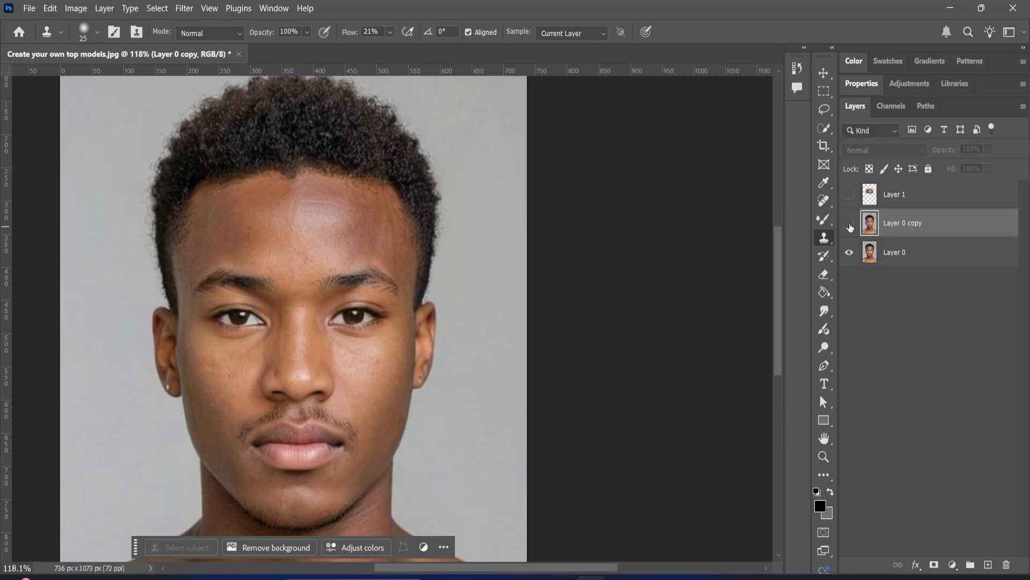
click(850, 225)
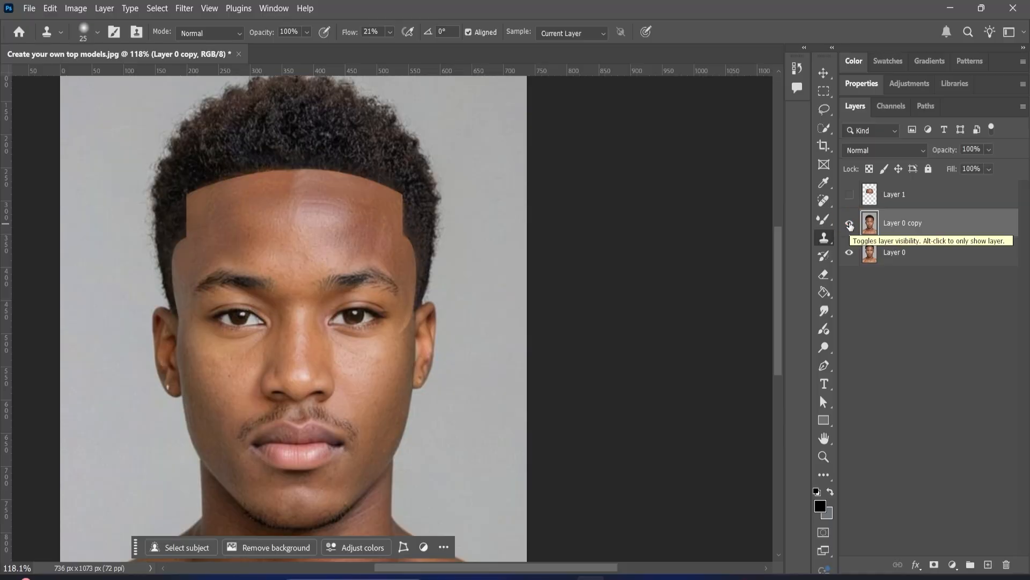
click(850, 226)
click(850, 226)
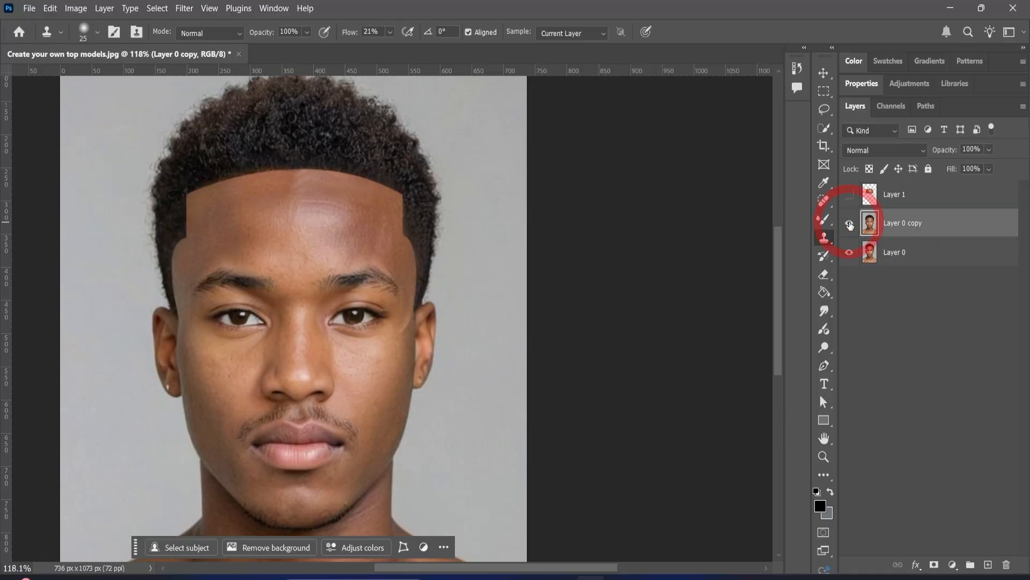
click(850, 226)
click(850, 226)
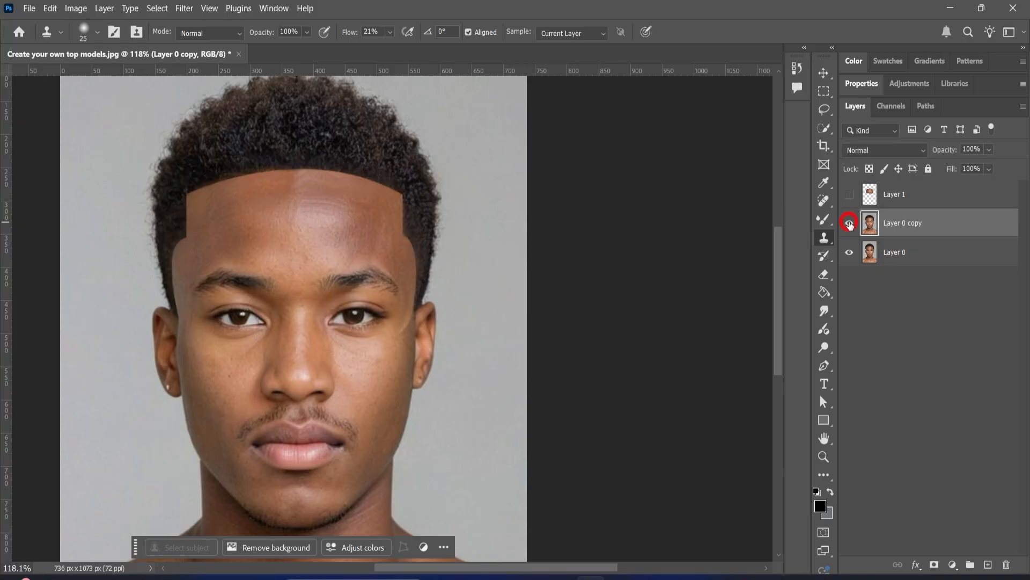